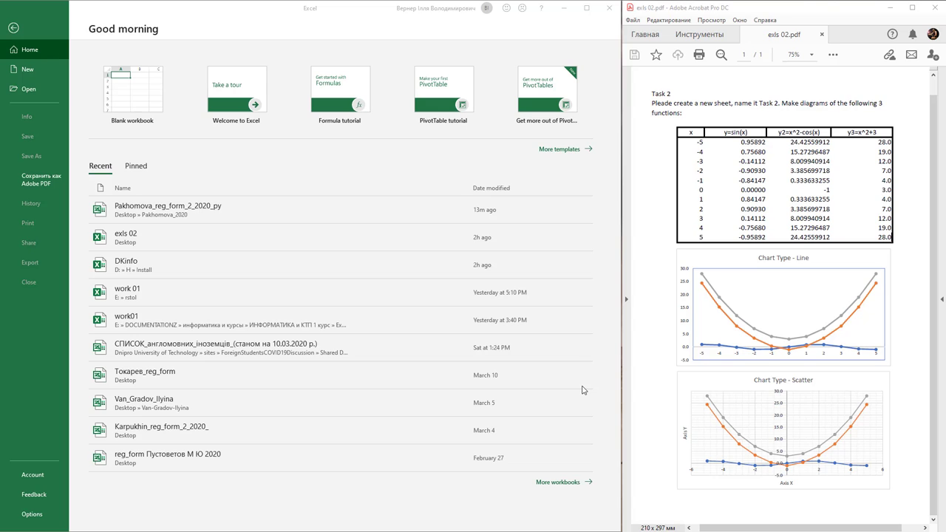
Create a blank workbook and rename its sheet as Task 2.
click(129, 93)
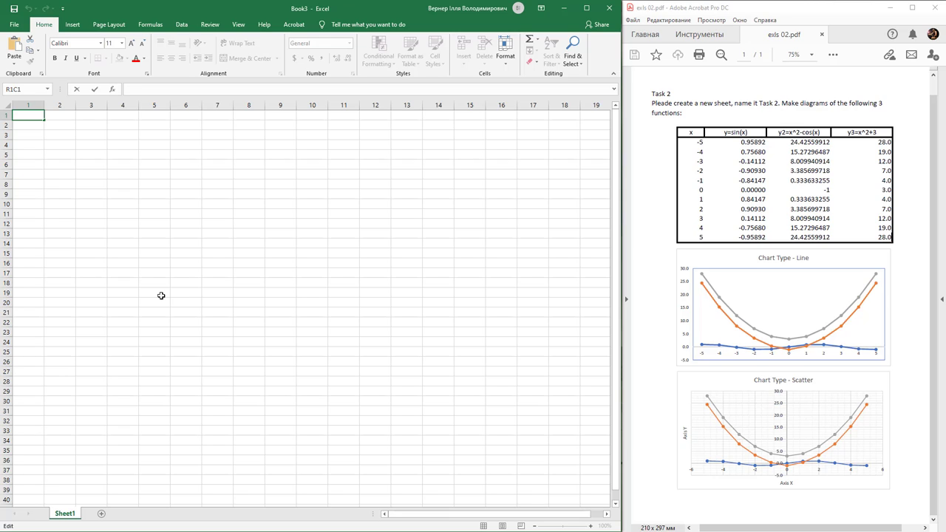
click(65, 515)
double_click(66, 515)
text(Task)
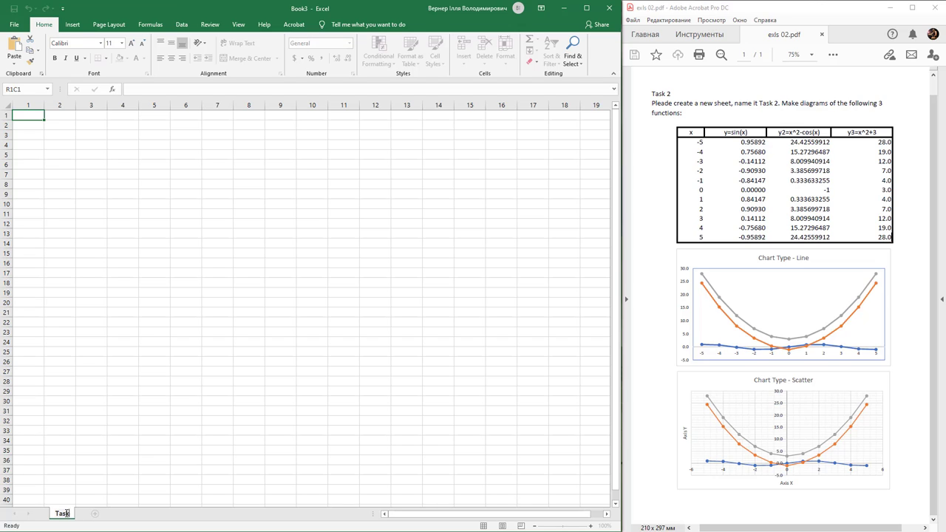
text( 2)
key(Return)
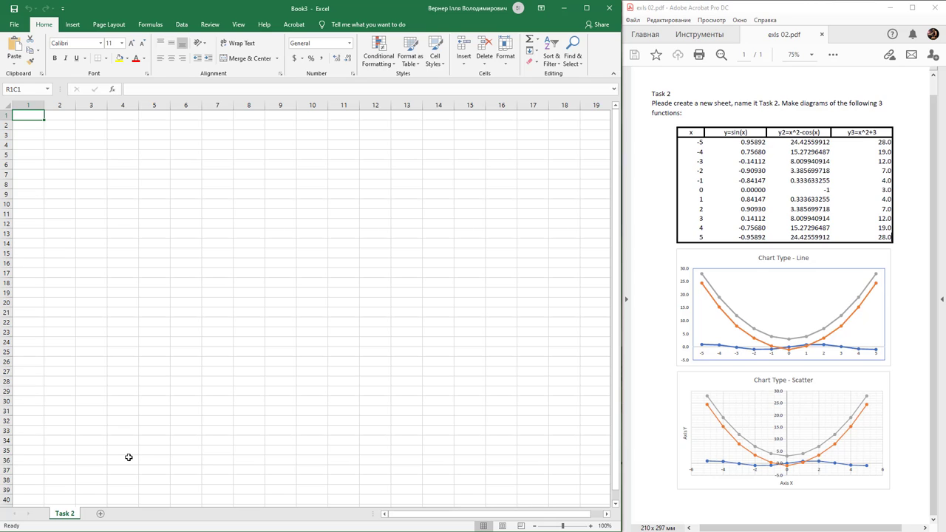
Set the font size of all cells on the sheet to 14.
click(107, 163)
key(ctrl+a)
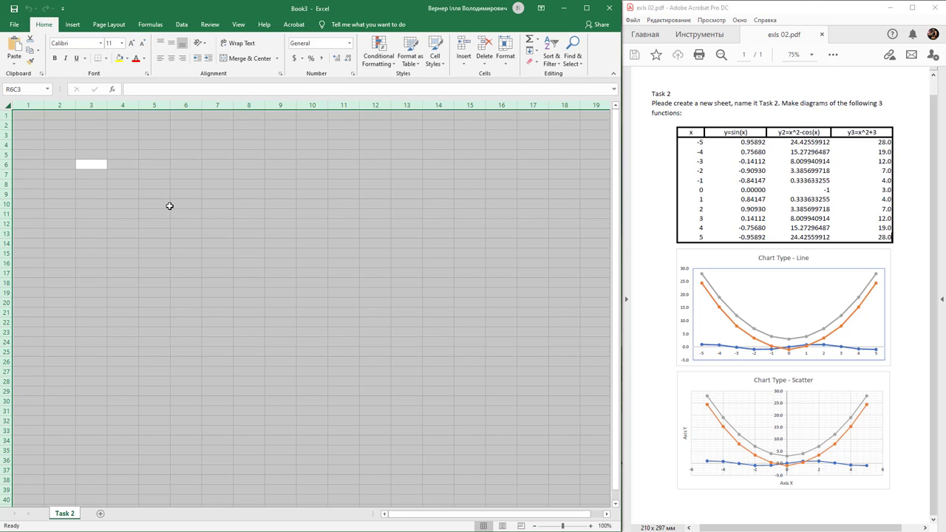
click(122, 43)
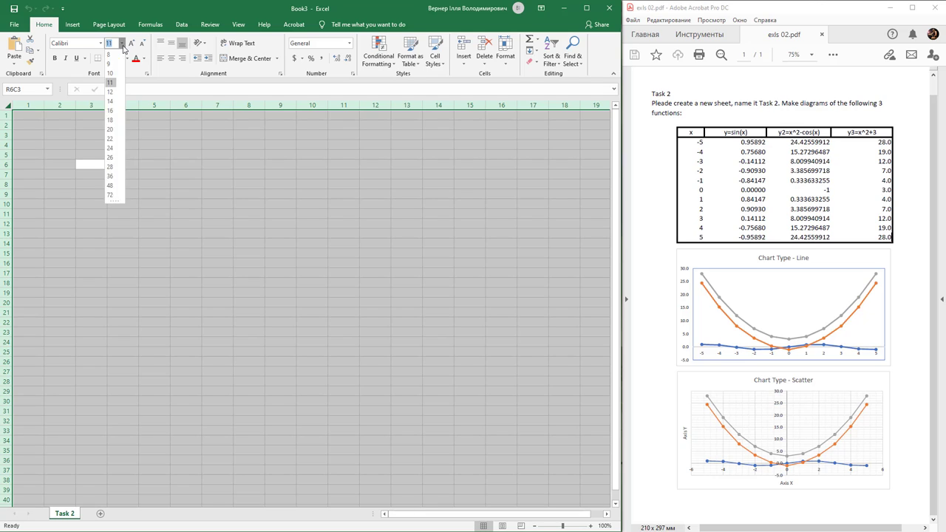
click(113, 101)
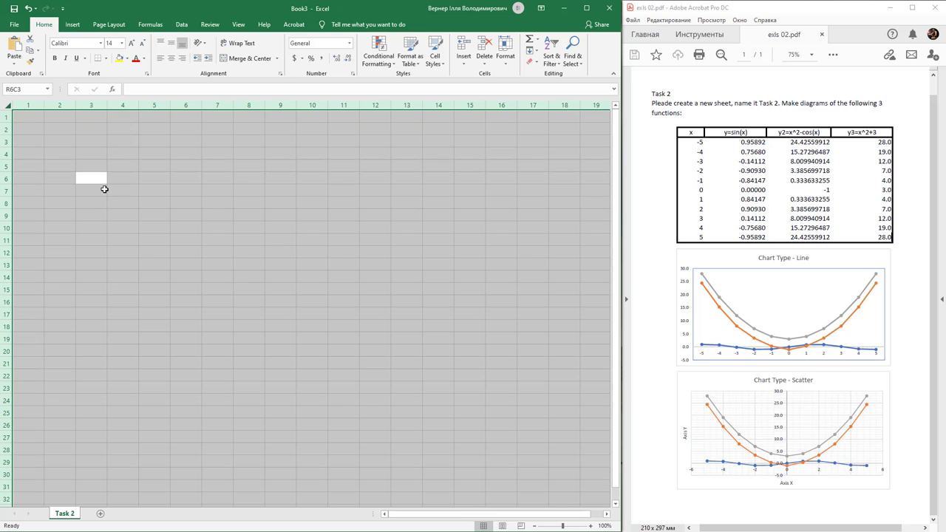
click(103, 189)
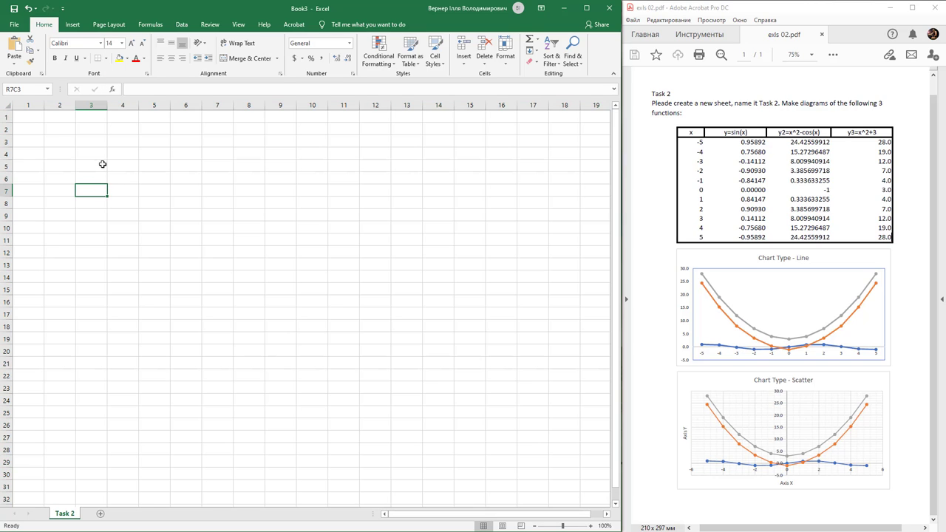
Enter the headers x and y=sin(x) in row 5, columns 3 and 4.
click(89, 166)
text(x)
key(Tab)
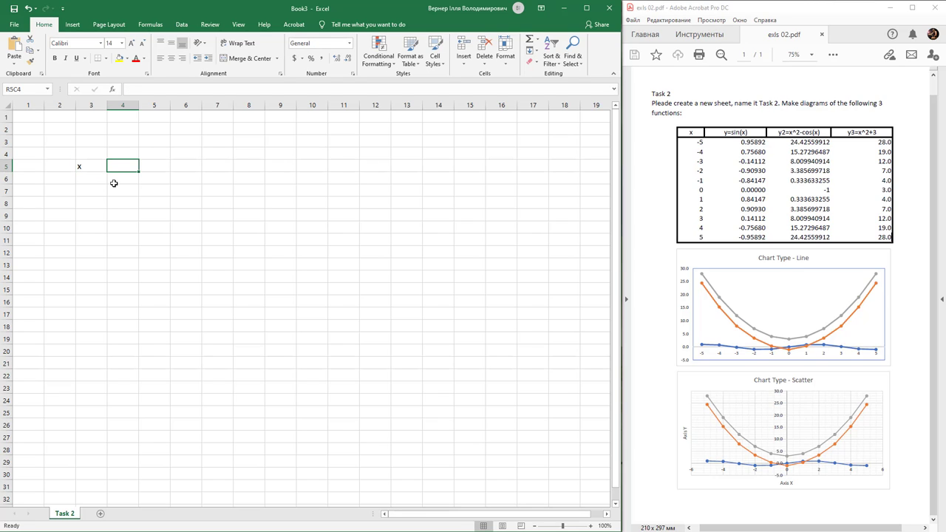
text(y=sin(x_)
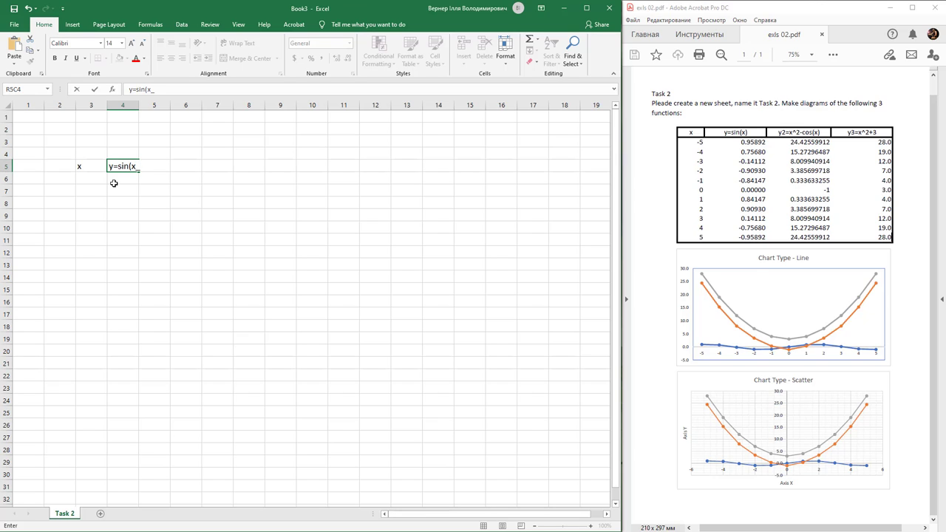
key(BackSpace)
text())
key(Tab)
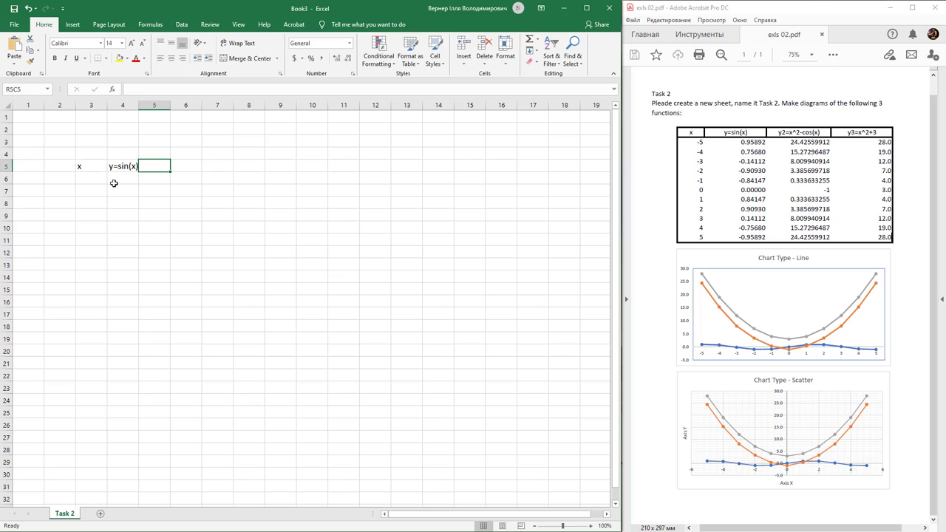
Enter the headers y2=x^2-cos(x) and y3=x^2+3 in row 5, columns 5 and 6.
text(y3)
key(BackSpace)
text(2)
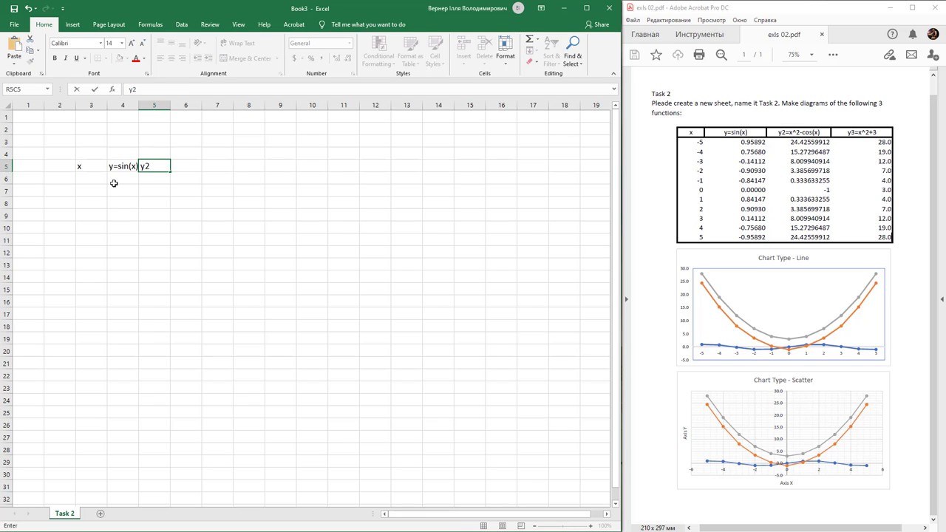
text(=x^2-cos(x))
key(Tab)
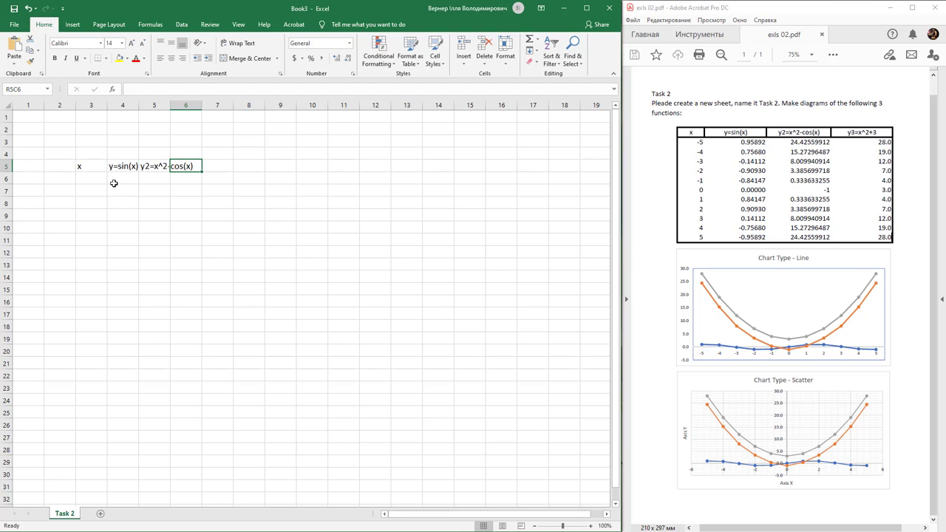
text(y3)
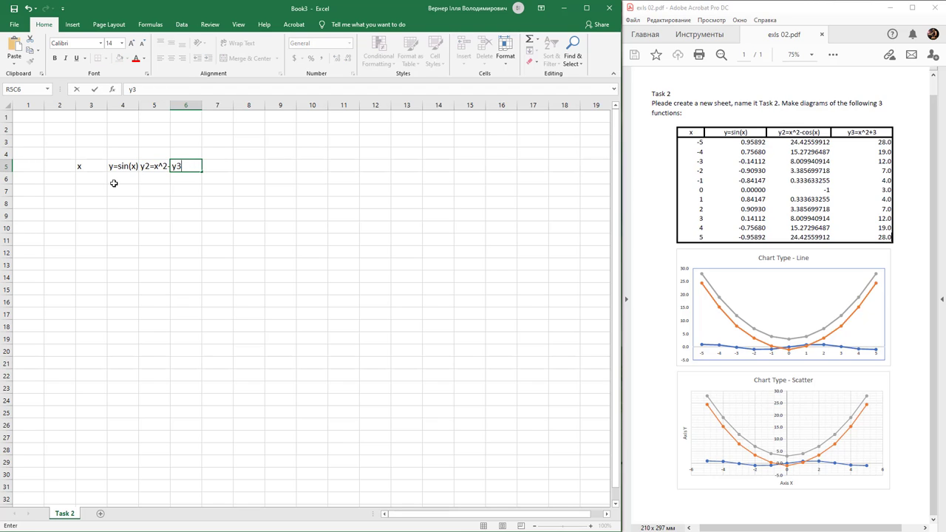
text(=x^2+3)
key(Return)
Widen columns 4 to 6 so that the function headers fit with some extra room.
double_click(141, 107)
double_click(173, 105)
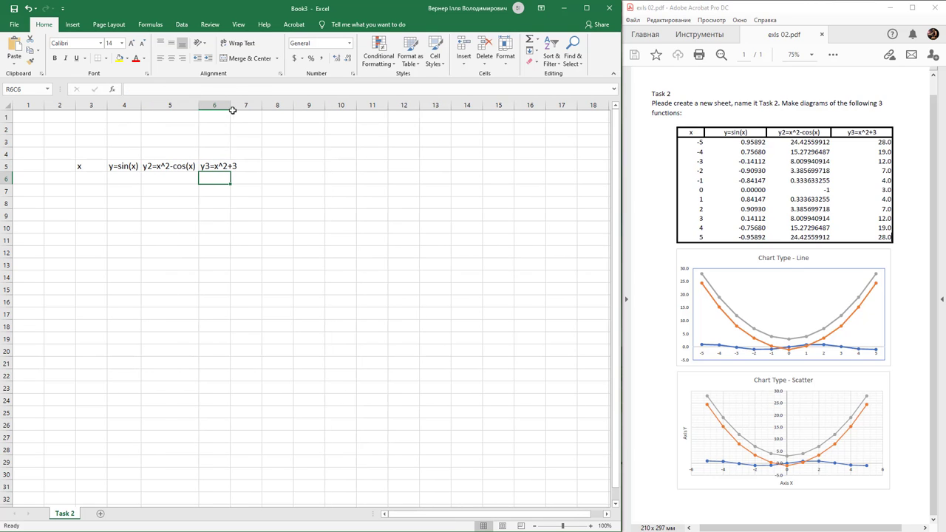
double_click(230, 104)
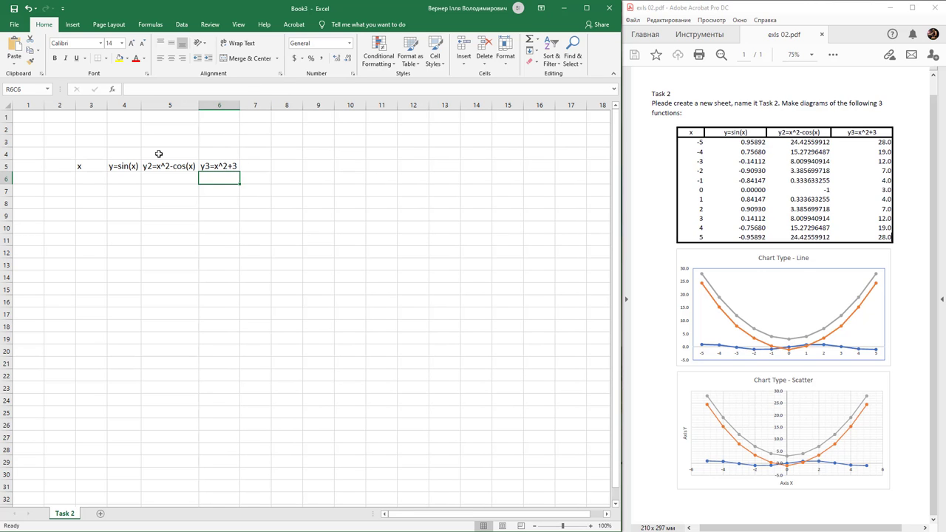
drag(240, 105, 215, 105)
drag(141, 104, 152, 105)
Enter -5 and -4 as the first two values below the x header.
click(88, 178)
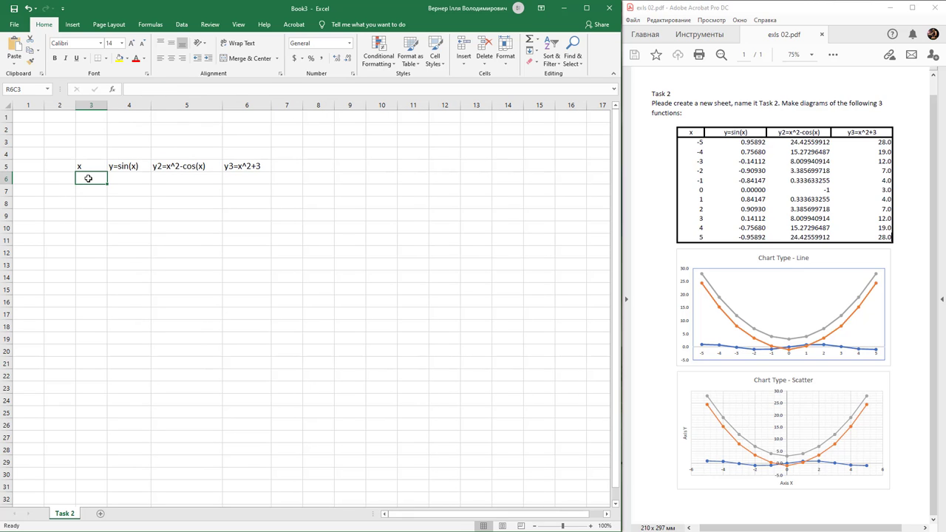
text(-5)
key(Return)
text(-4)
key(Return)
Extend the x series from the two starting values down to 5 in row 16.
drag(88, 178, 88, 192)
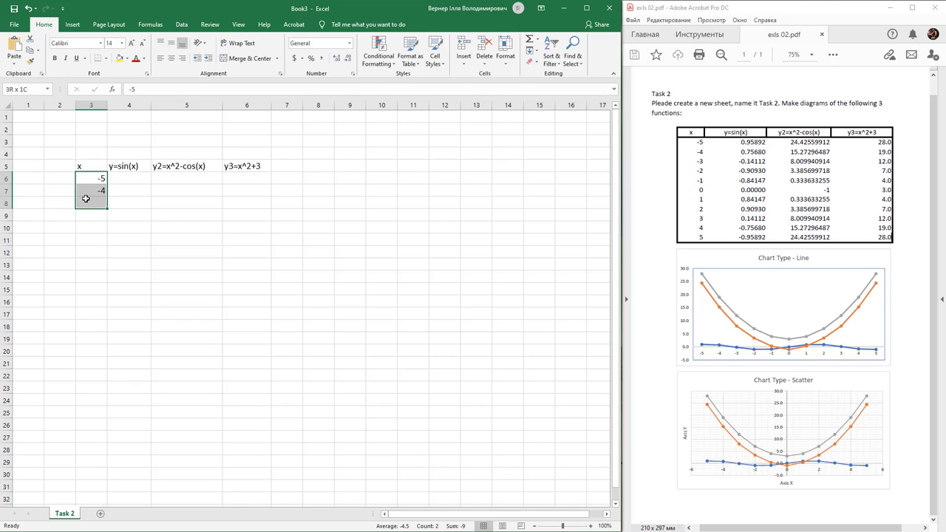
click(122, 183)
click(89, 179)
drag(90, 180, 112, 305)
click(92, 179)
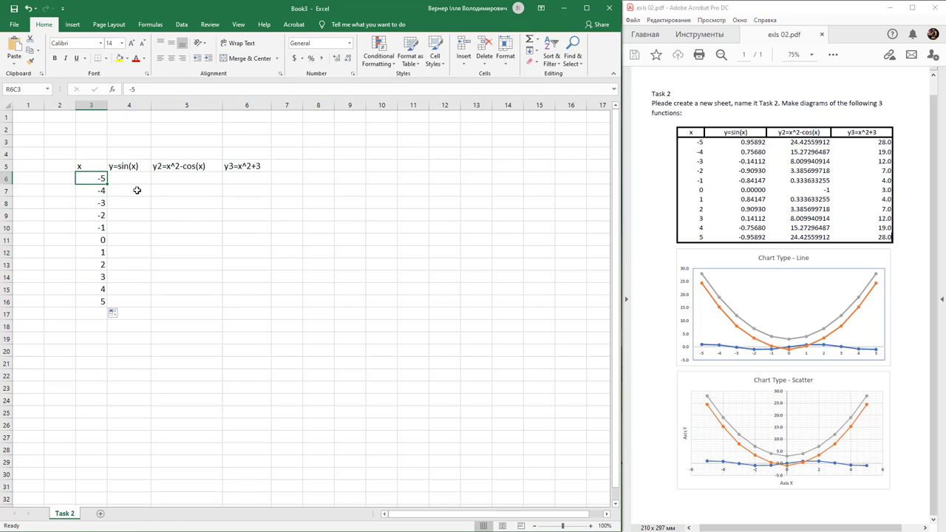
click(92, 304)
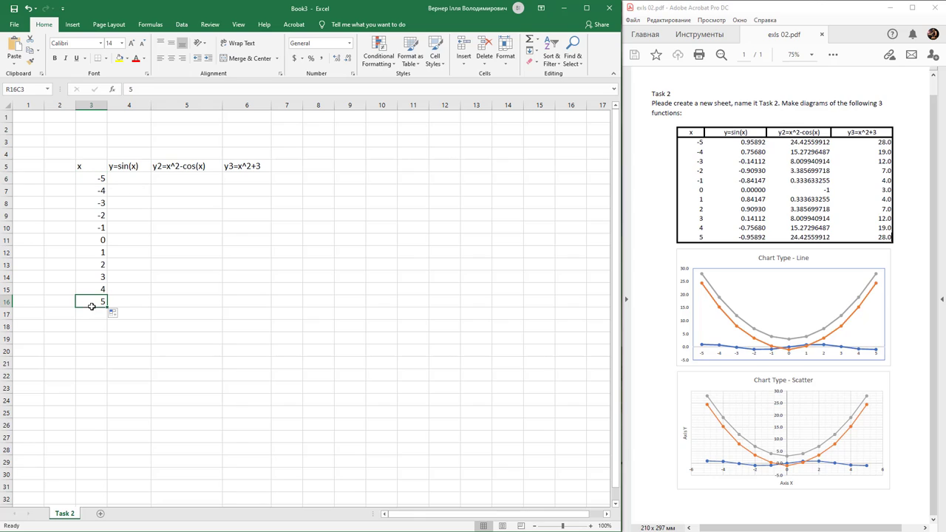
Enter the formula =SIN(RC[-1]) in the first cell below the y=sin(x) header, referring to the x value in row 6.
click(130, 177)
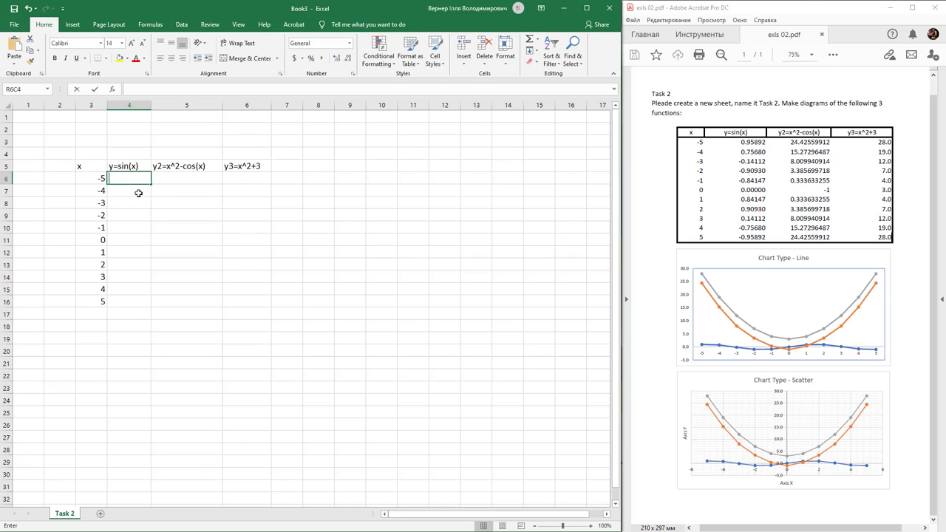
text(==)
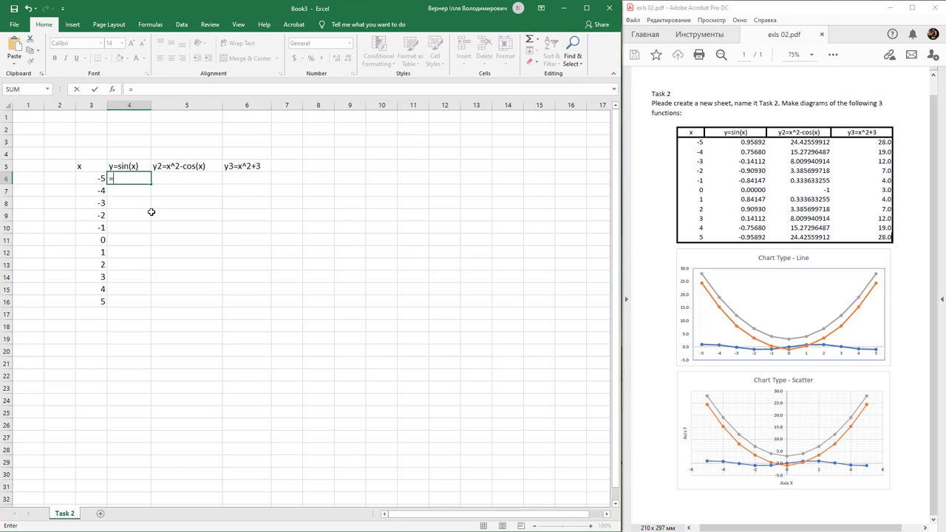
text(sin)
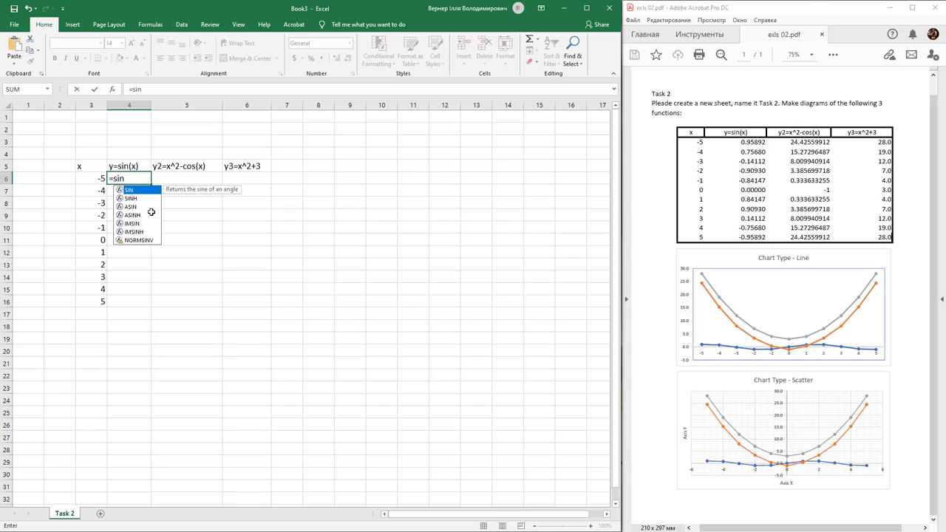
text(()
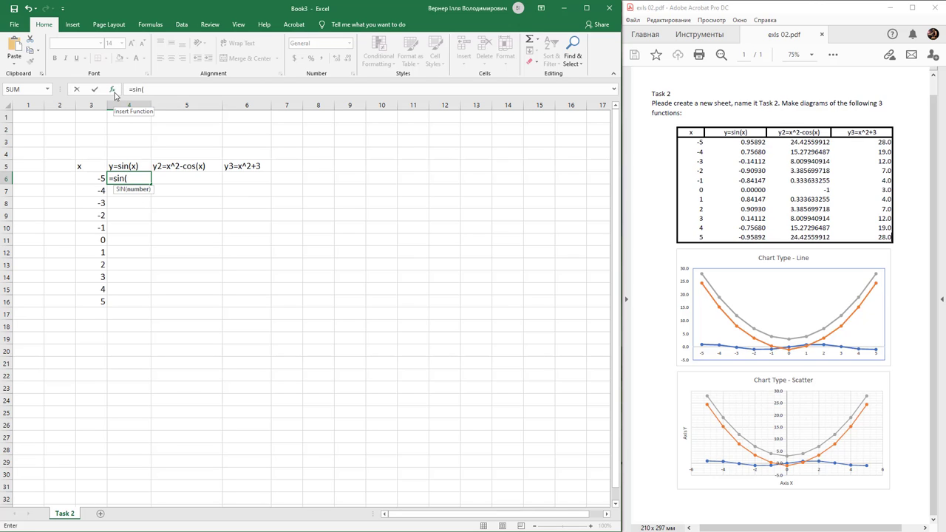
click(92, 179)
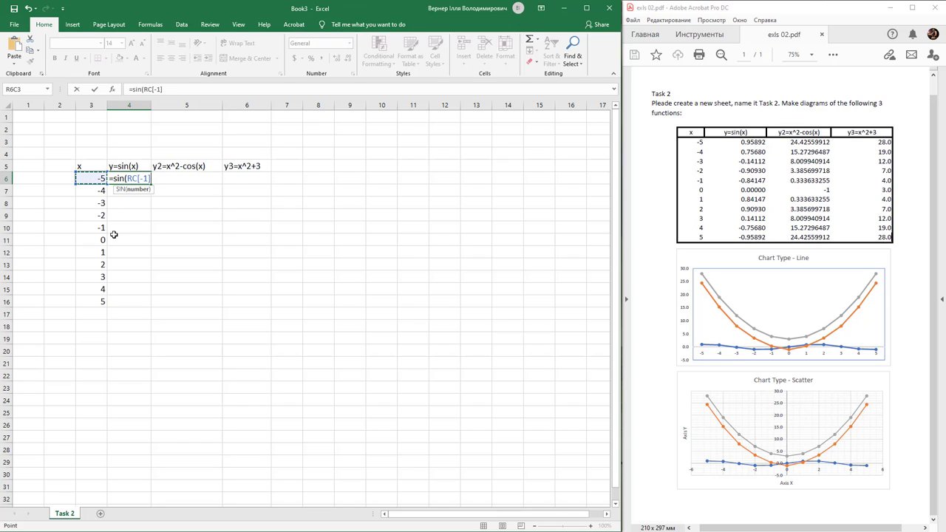
text())
key(ctrl+Return)
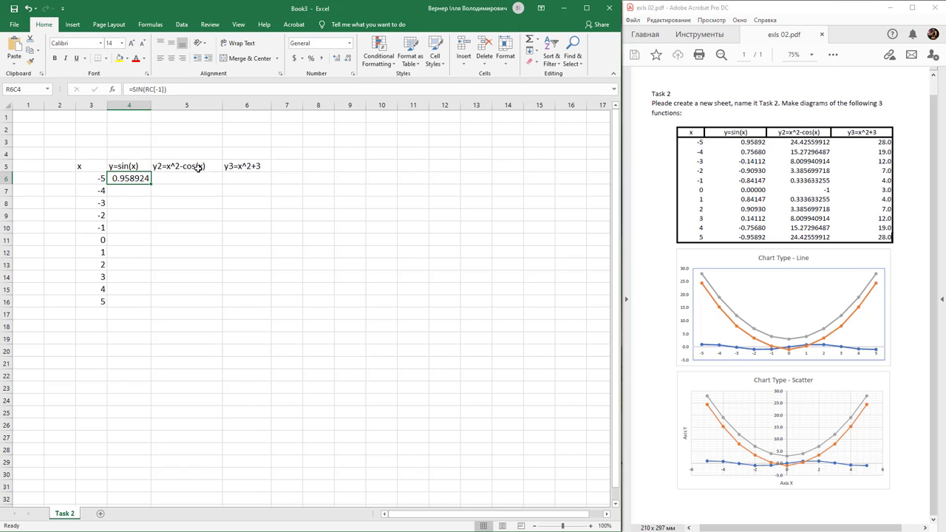
Enter the formula =RC[-2]^2-cos(RC[-2]) in the first cell below the y2 header.
click(175, 180)
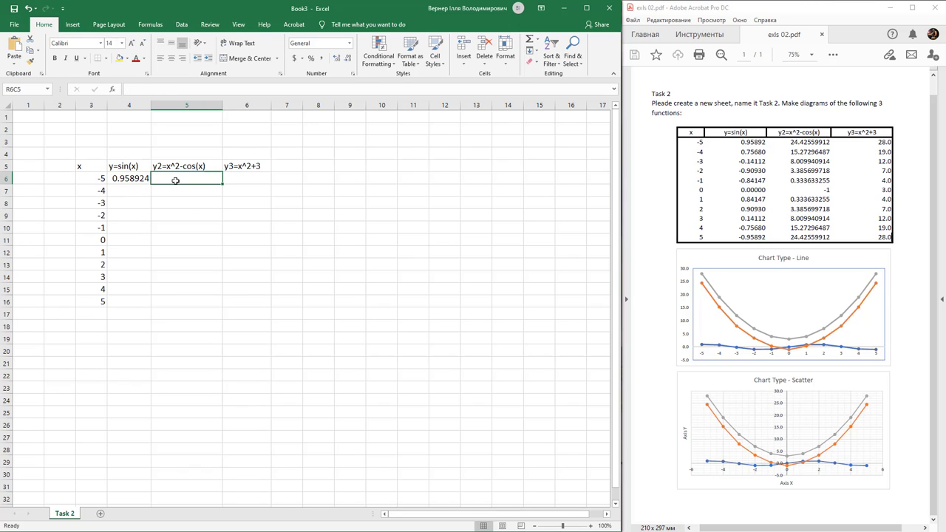
text(=)
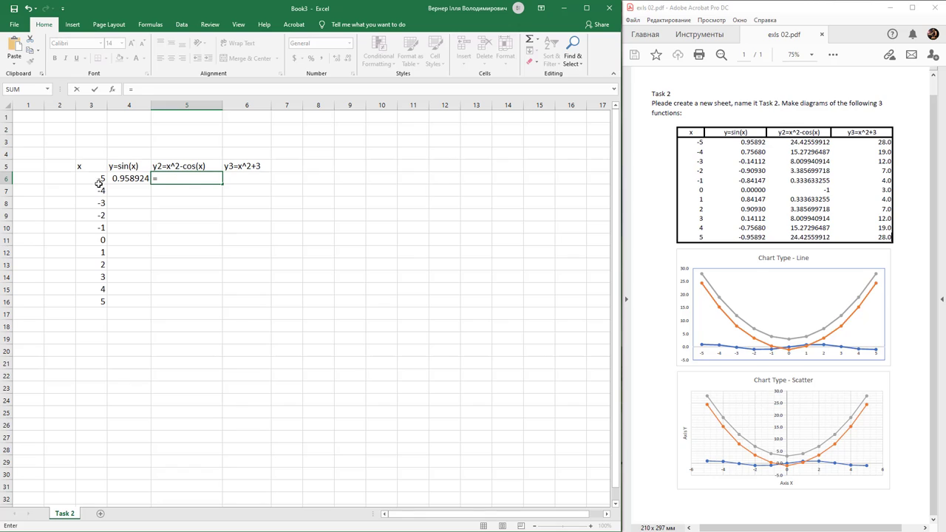
click(98, 180)
text(^2-cos)
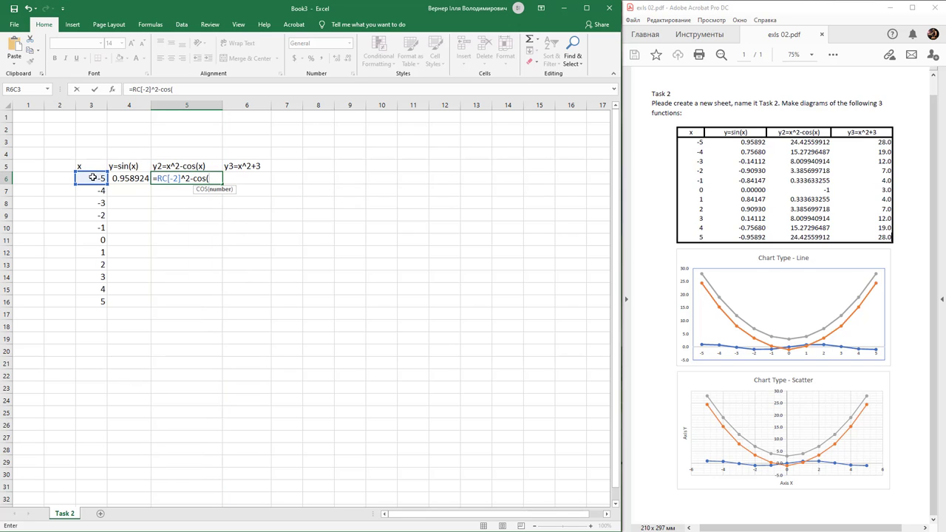
text(()
click(96, 179)
text())
key(Tab)
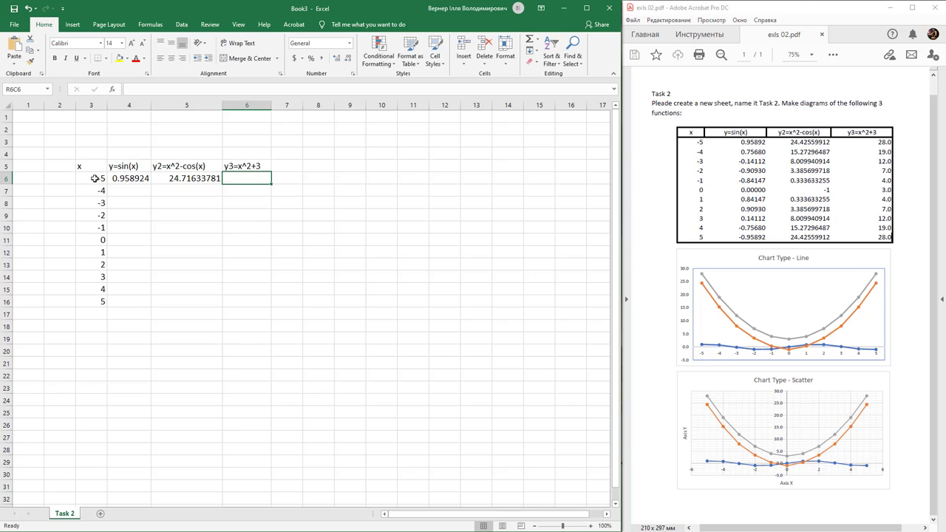
Enter the formula =RC[-3]^2+3 in the first cell below the y3 header.
text(=)
click(95, 178)
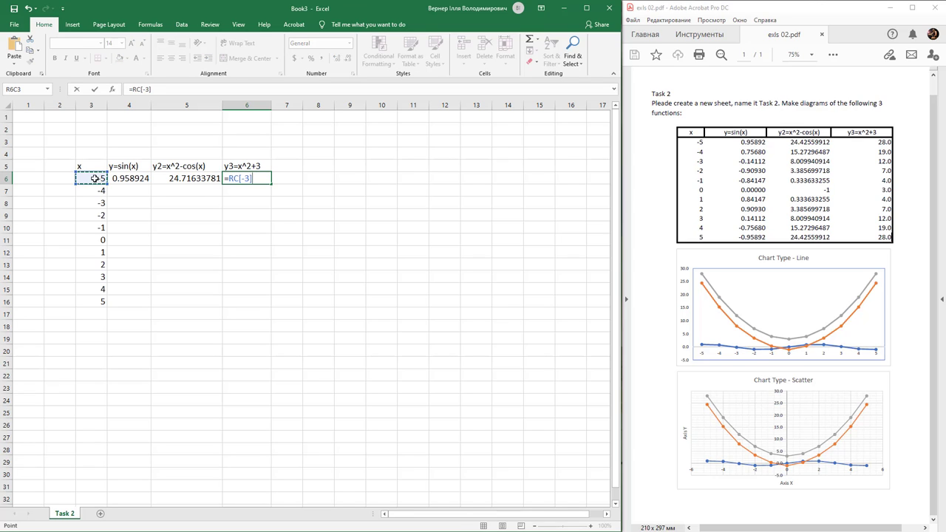
text(^2+3)
key(ctrl+Return)
Copy the three function formulas from row 6 down to row 16.
key(shift+Left)
key(shift+Left)
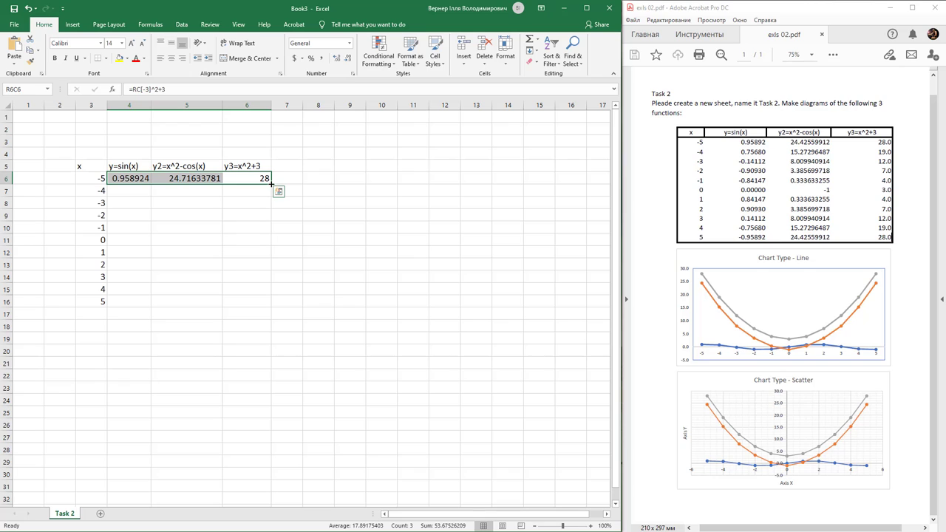
drag(272, 184, 262, 304)
click(296, 231)
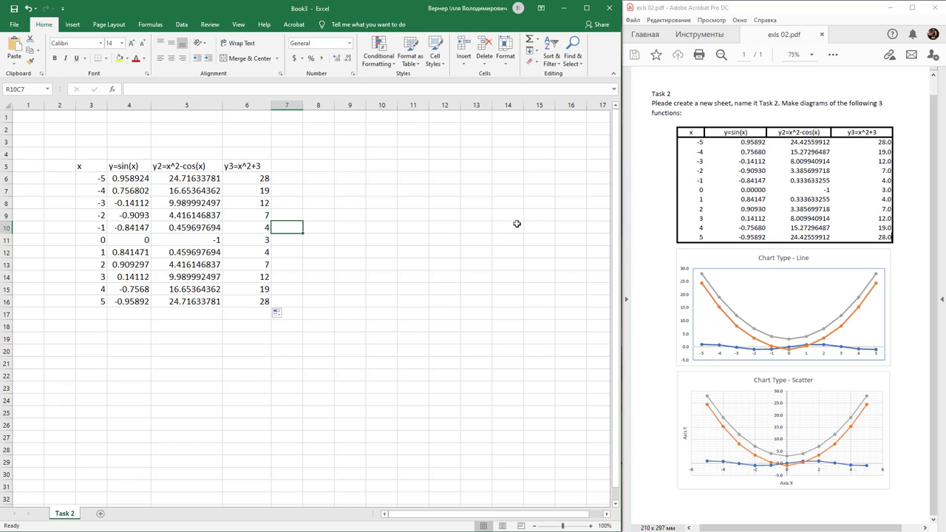
Center the contents of the whole table horizontally, from the x header to the last y3 value.
click(92, 166)
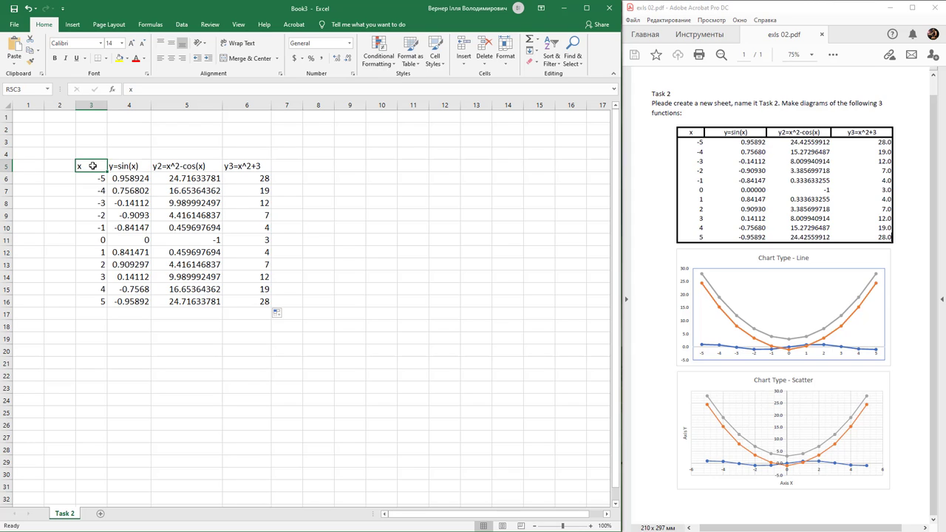
drag(93, 166, 252, 298)
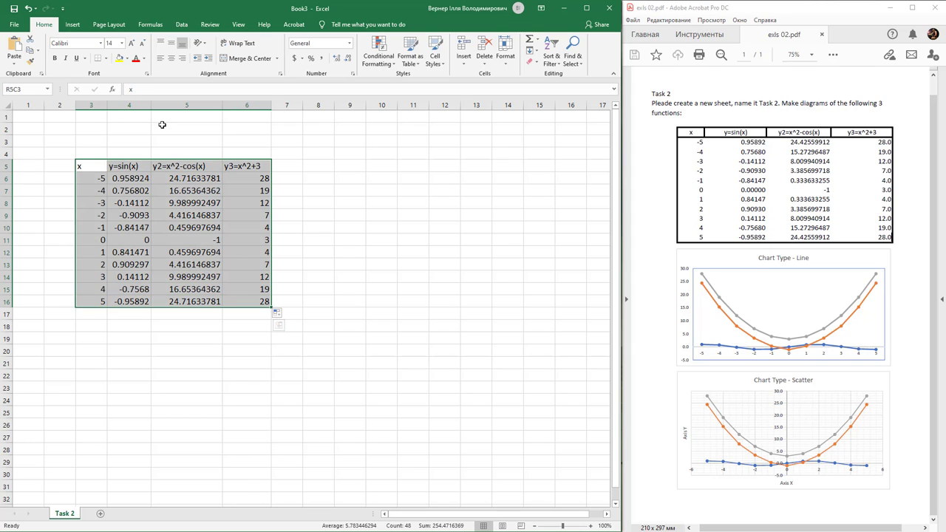
click(170, 59)
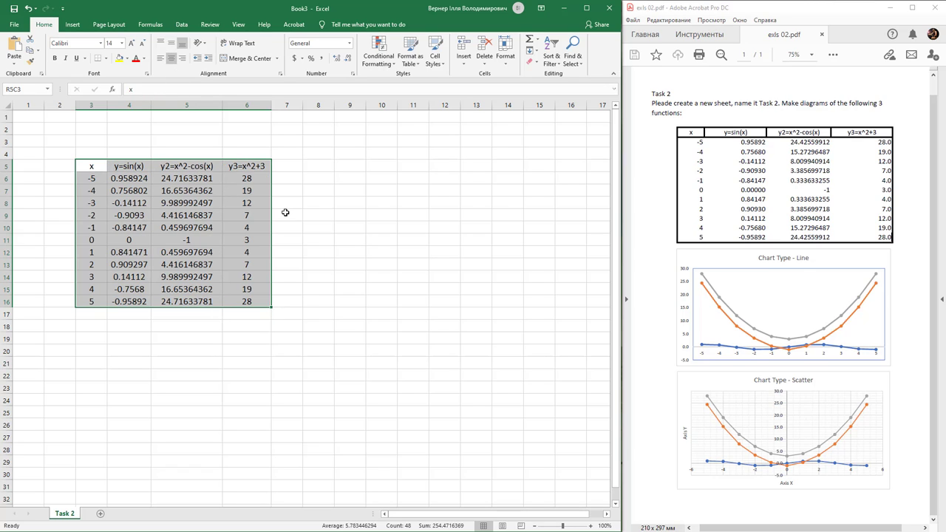
Add a medium solid outline border around the whole table, from the x header to the last y3 value.
key(ctrl+1)
drag(387, 173, 384, 147)
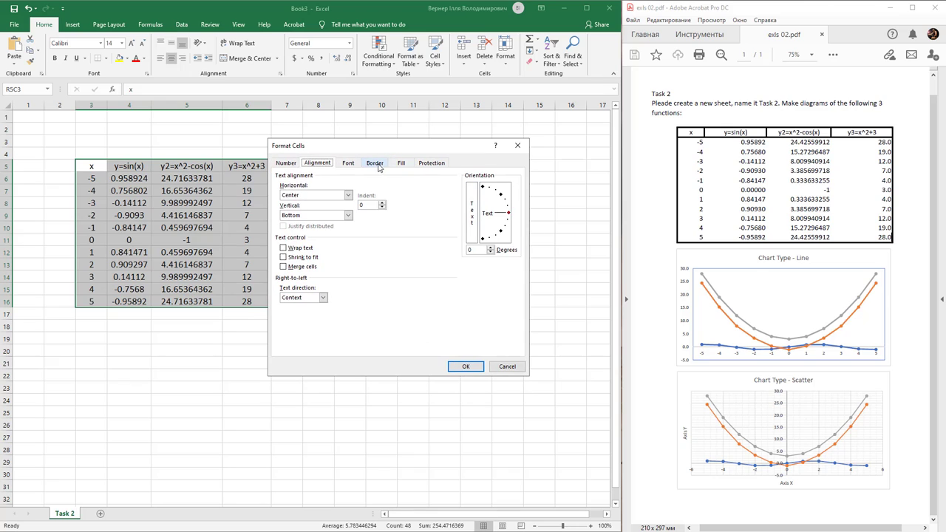
click(375, 164)
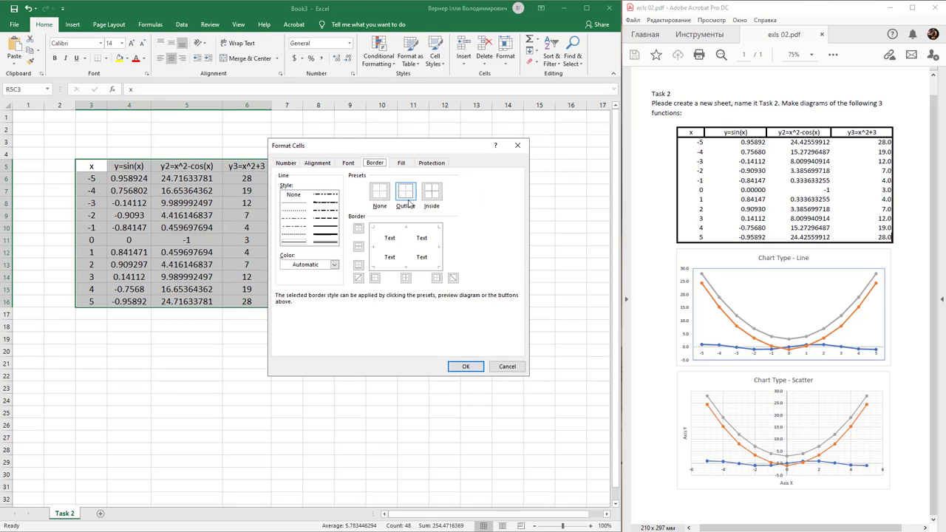
click(336, 226)
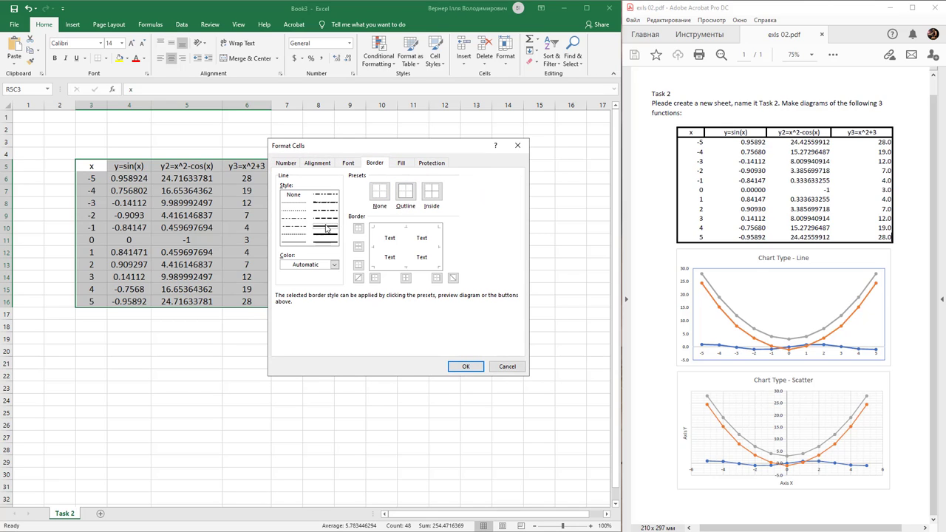
click(406, 194)
click(464, 367)
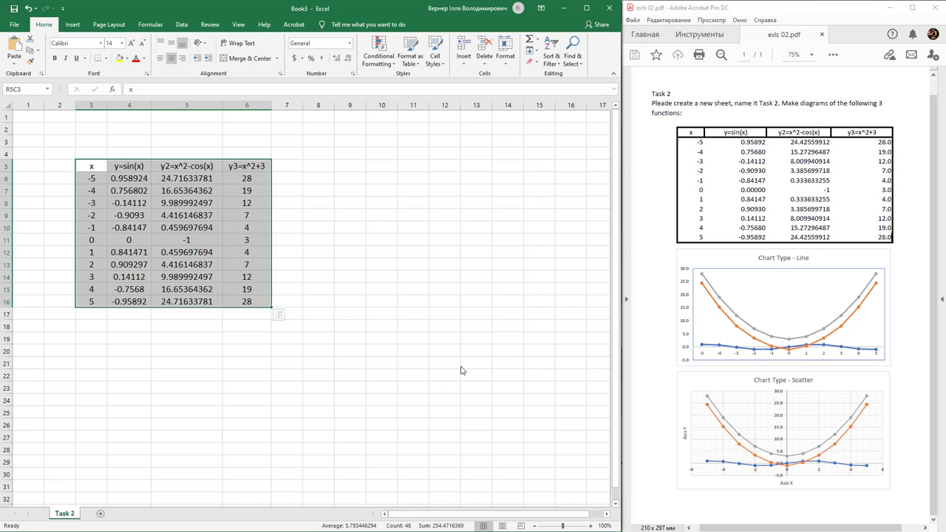
Add medium solid outline and inside vertical borders to the table's header row.
click(280, 164)
drag(91, 166, 228, 164)
key(ctrl+1)
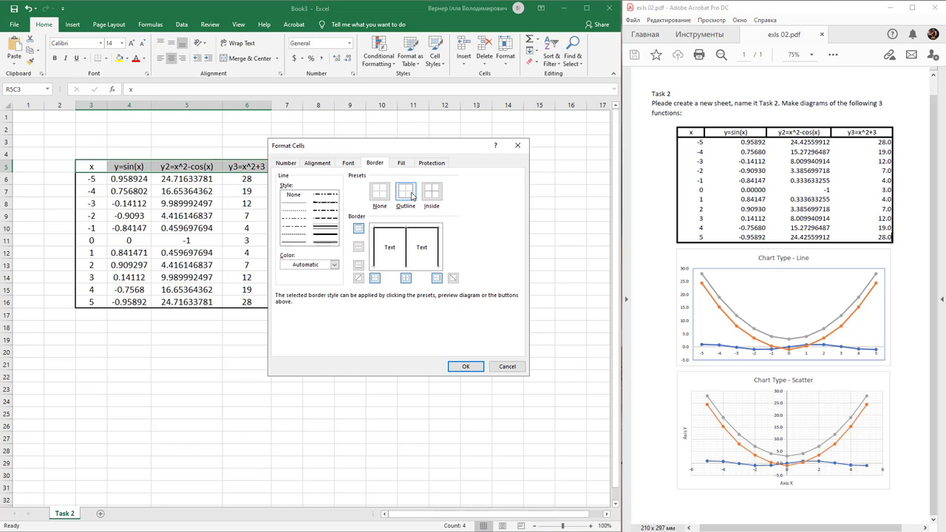
click(413, 195)
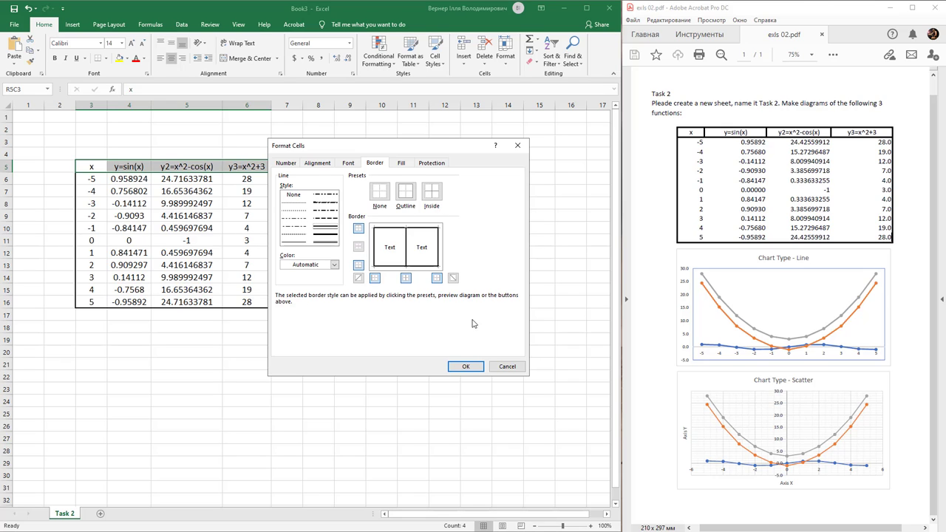
click(465, 367)
click(214, 205)
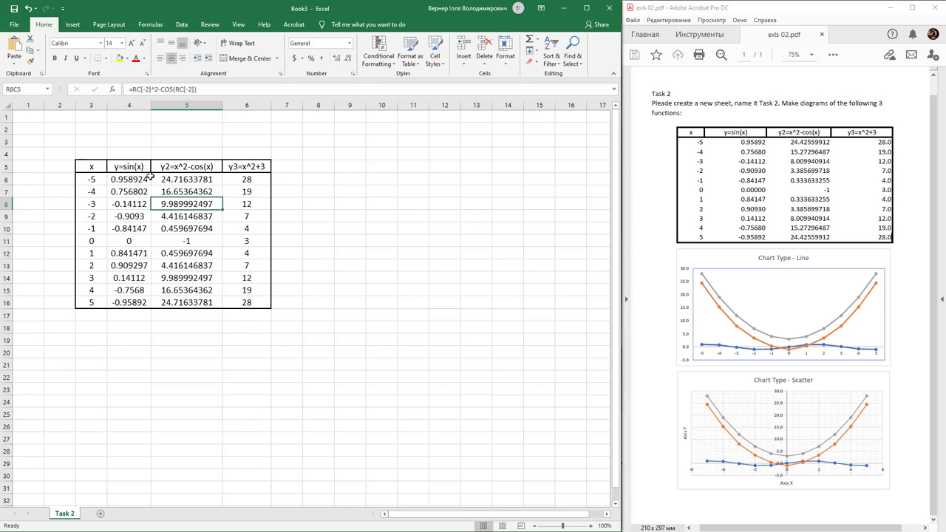
Format the y3 values in rows 6 to 16 as Number with 1 decimal place.
click(143, 177)
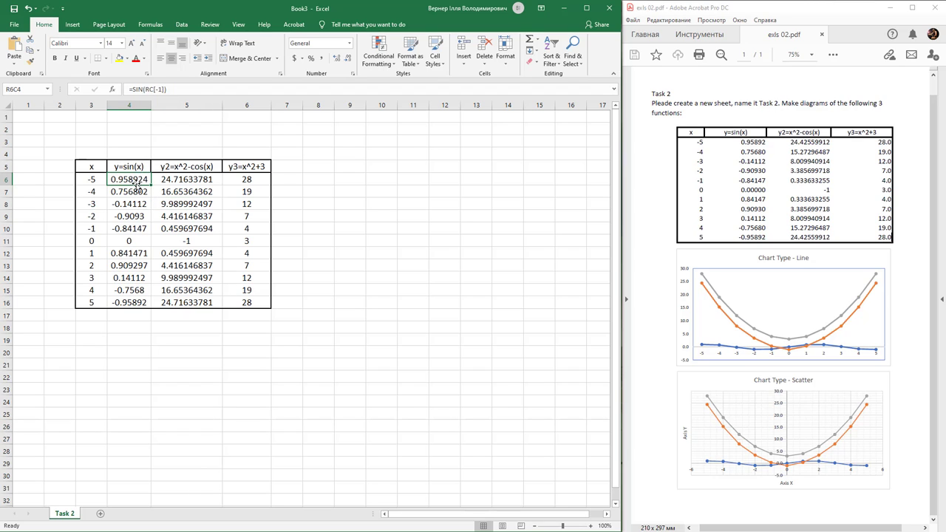
drag(133, 182, 133, 297)
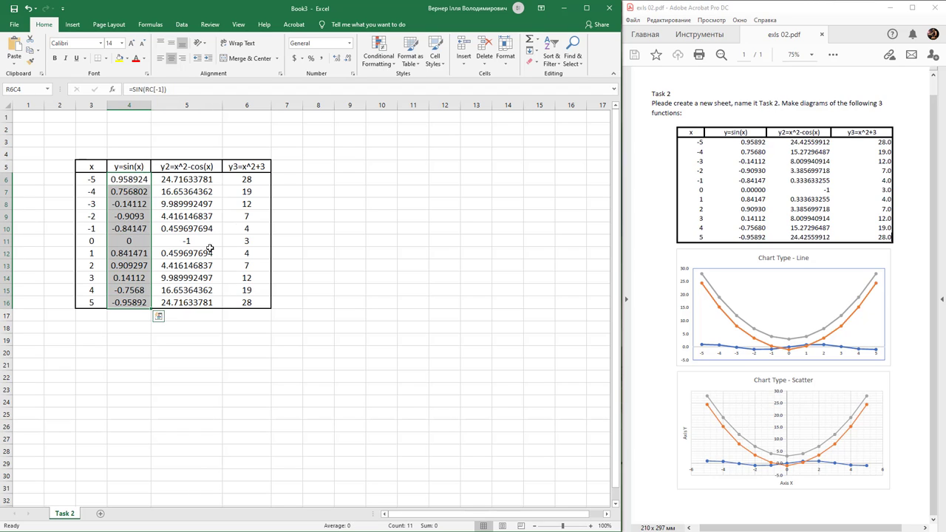
drag(245, 178, 244, 303)
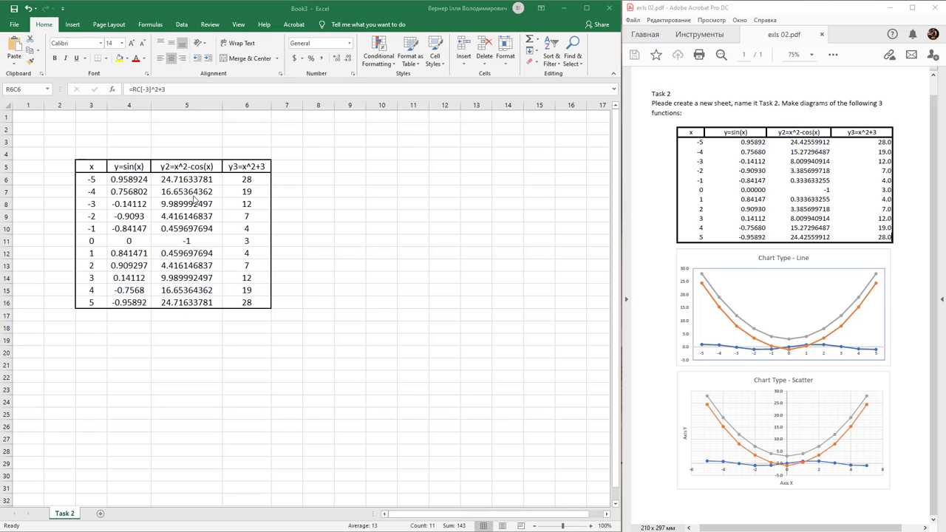
drag(243, 179, 244, 302)
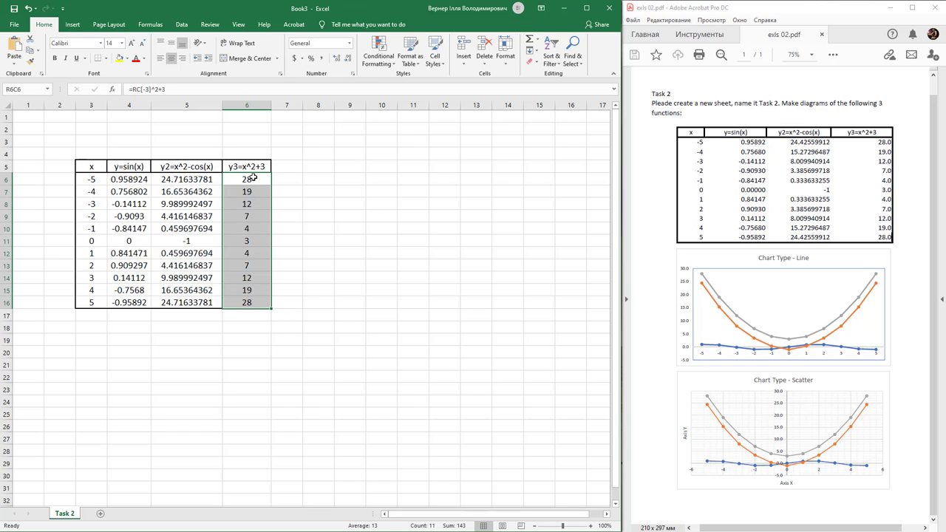
key(ctrl+1)
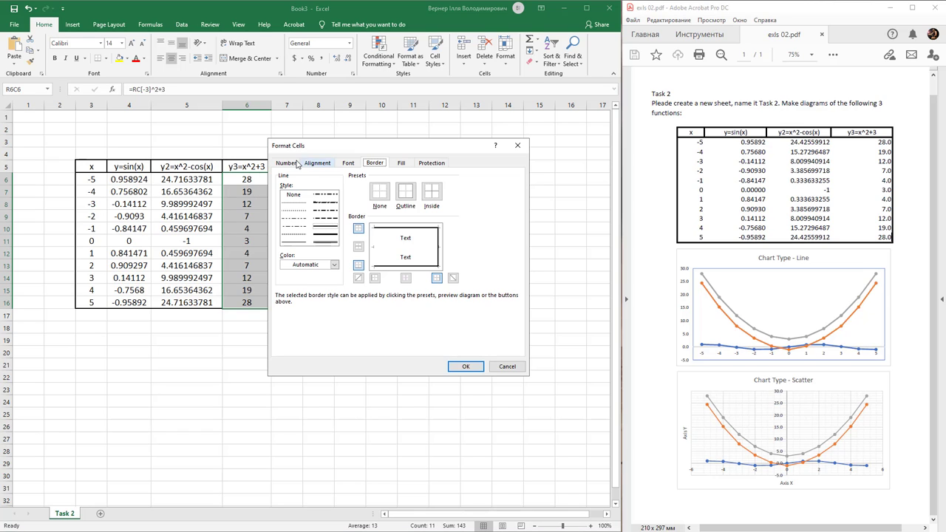
drag(348, 144, 401, 139)
click(336, 157)
click(352, 185)
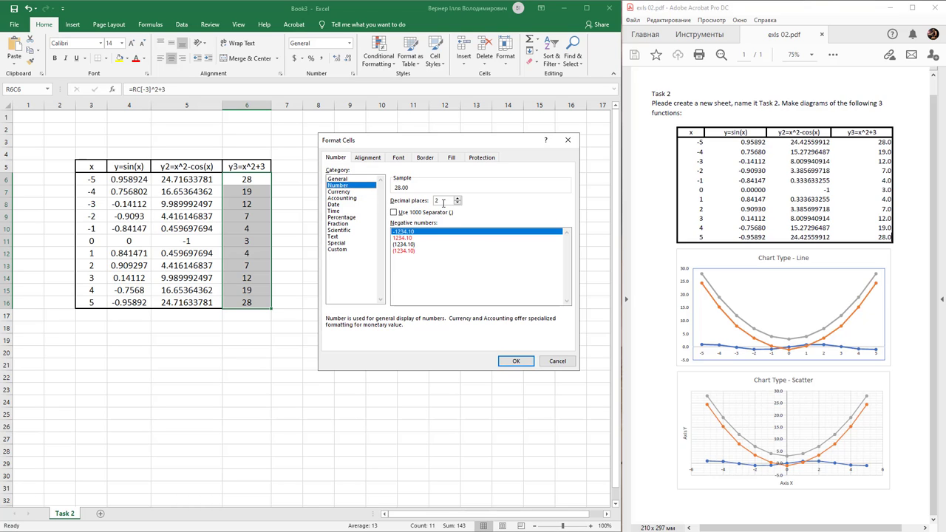
double_click(450, 200)
click(457, 203)
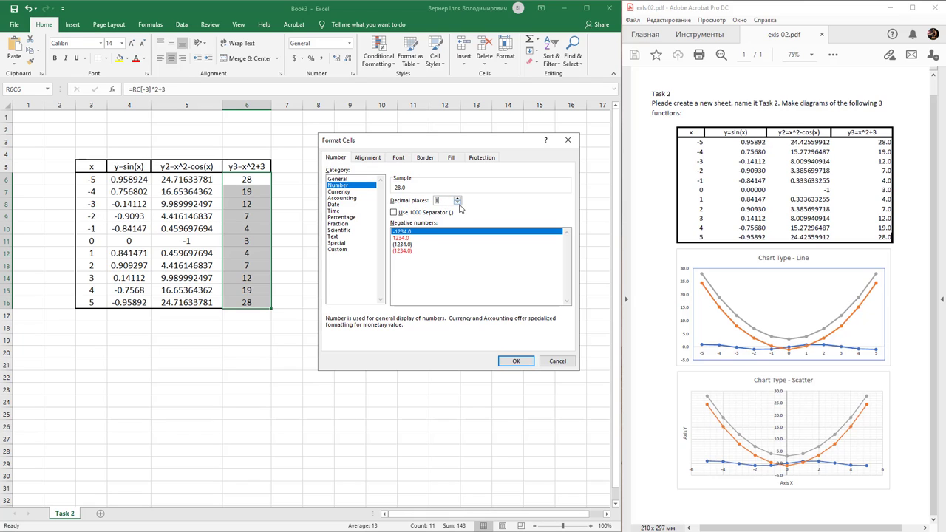
click(516, 361)
click(256, 179)
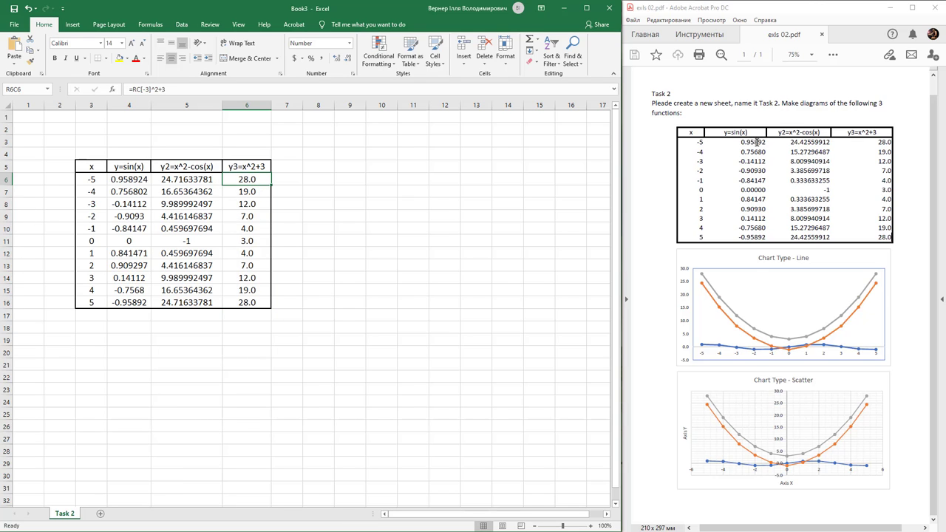
Format the y=sin(x) values in rows 6 to 16 as Number with 5 decimal places.
drag(139, 181, 136, 303)
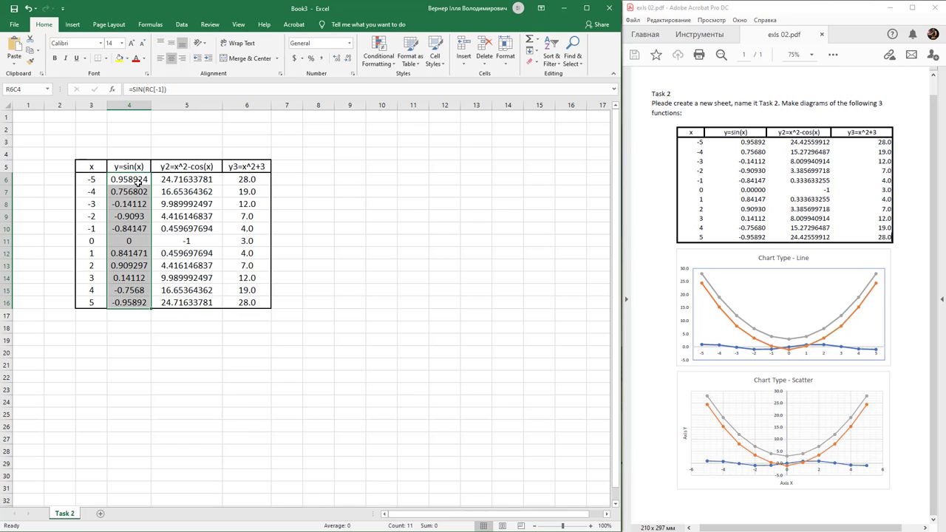
key(ctrl+1)
drag(382, 140, 362, 141)
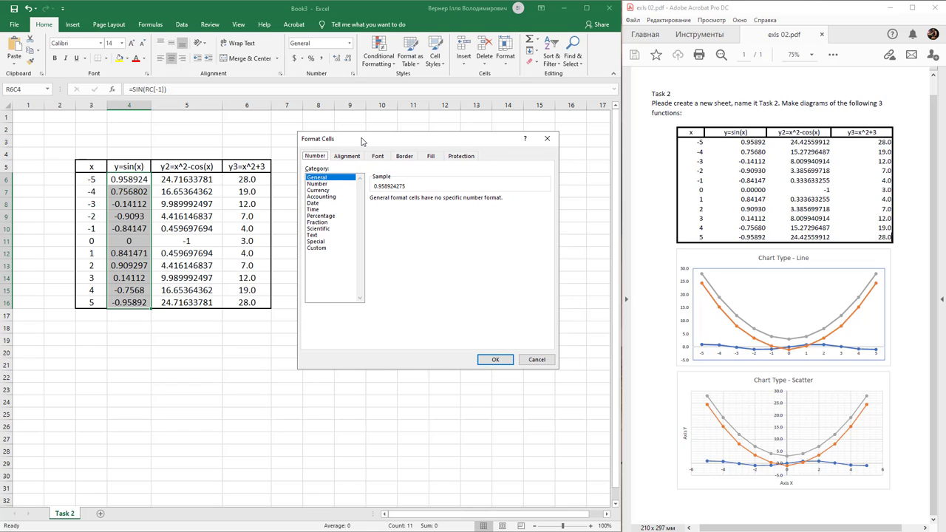
click(317, 184)
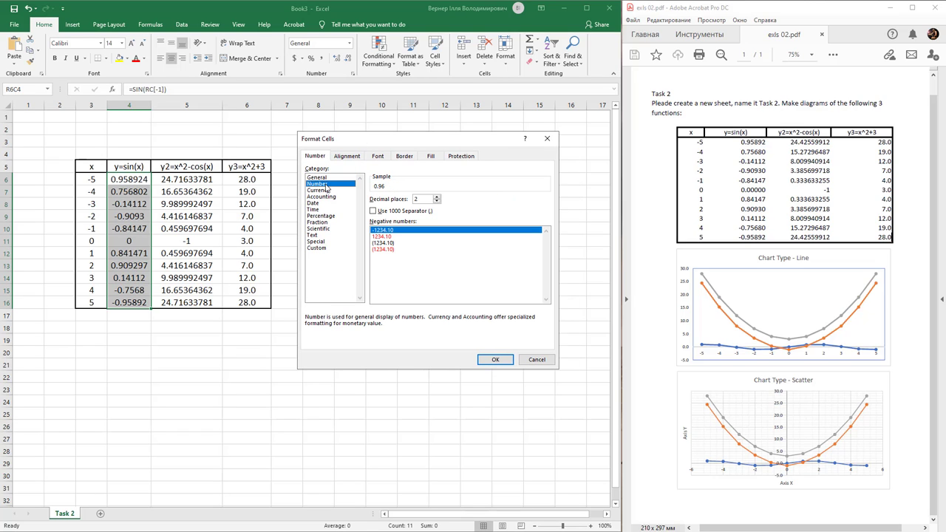
double_click(418, 199)
text(5)
click(496, 359)
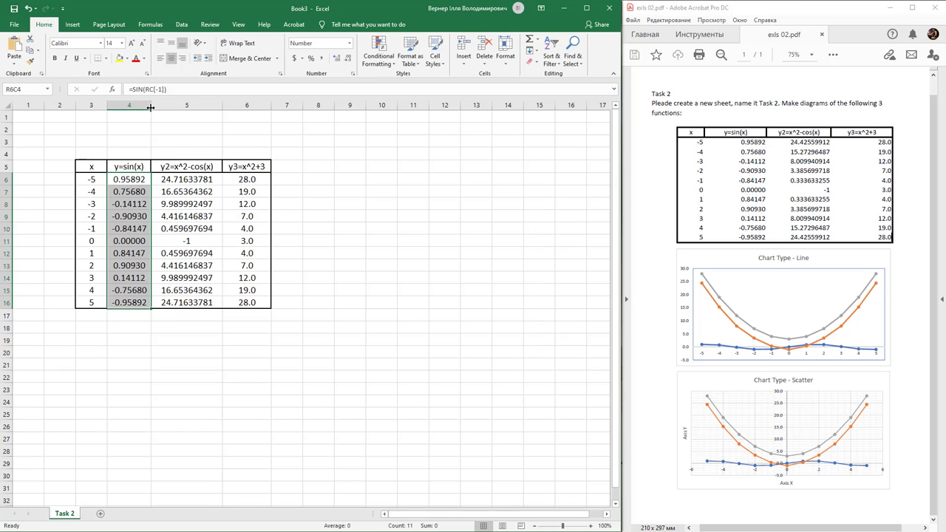
Slightly widen the three function columns, 4 to 6.
drag(151, 105, 156, 105)
drag(228, 102, 282, 105)
click(210, 348)
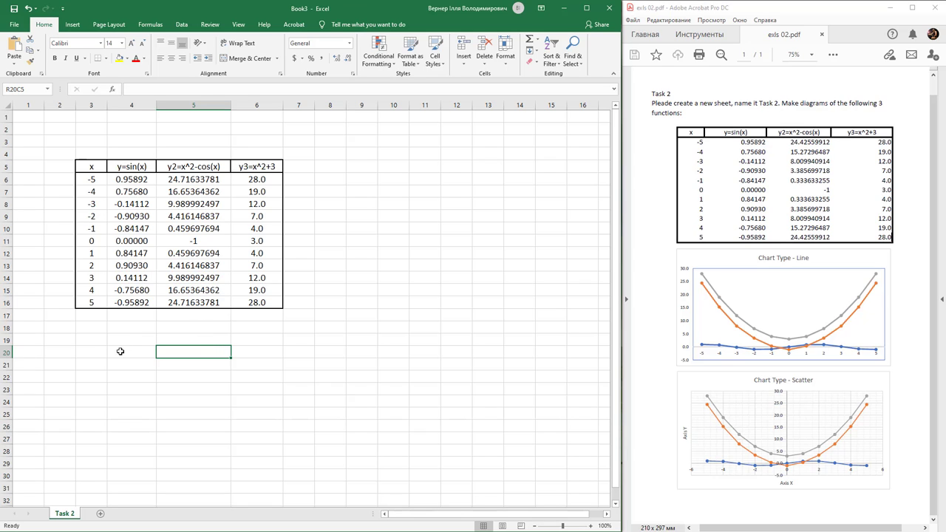
Insert an empty 2-D line chart with markers and place it just right of the value table.
click(110, 331)
click(89, 331)
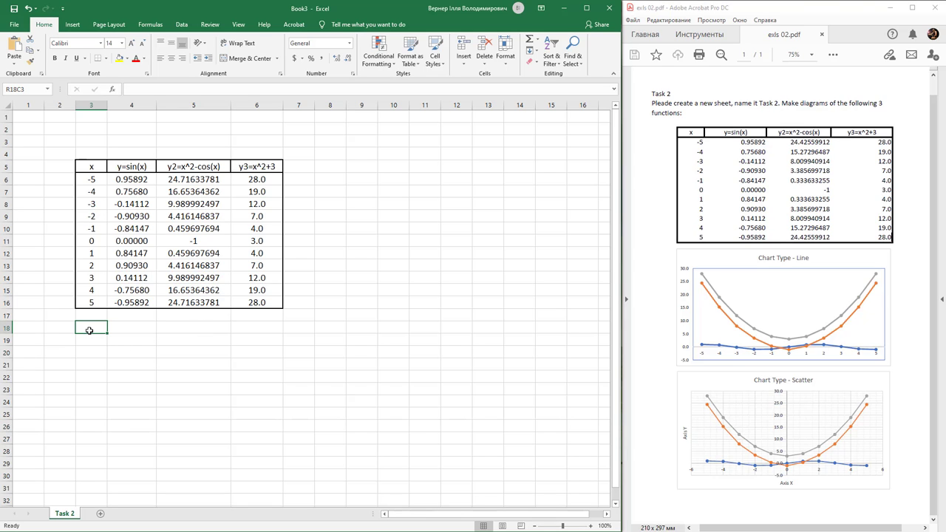
click(72, 27)
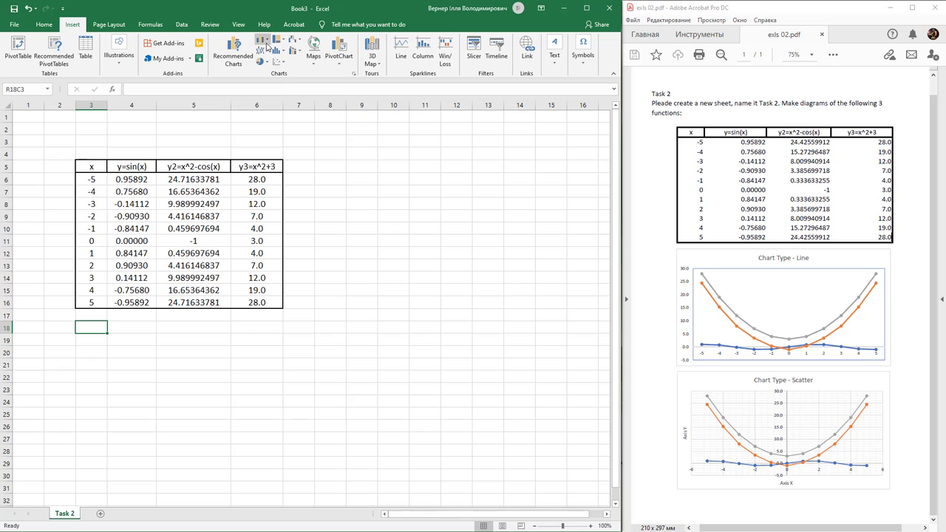
click(263, 51)
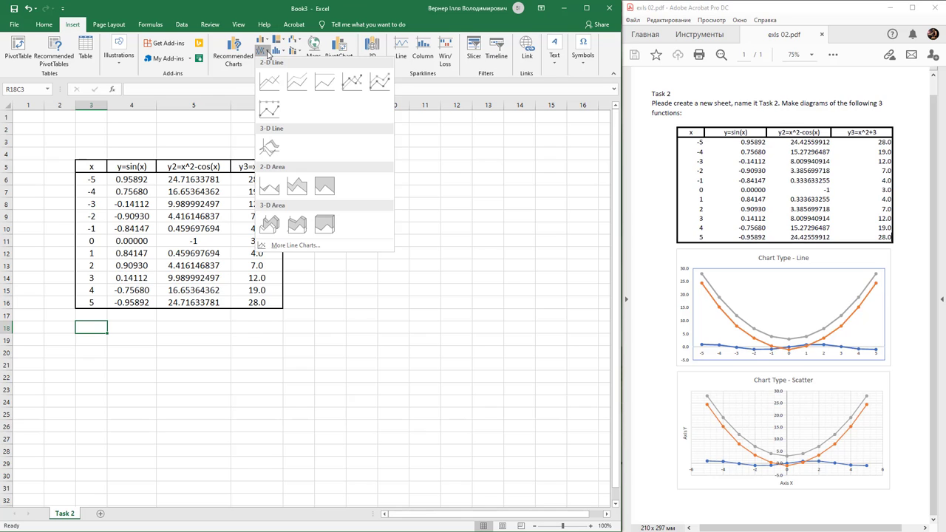
click(354, 89)
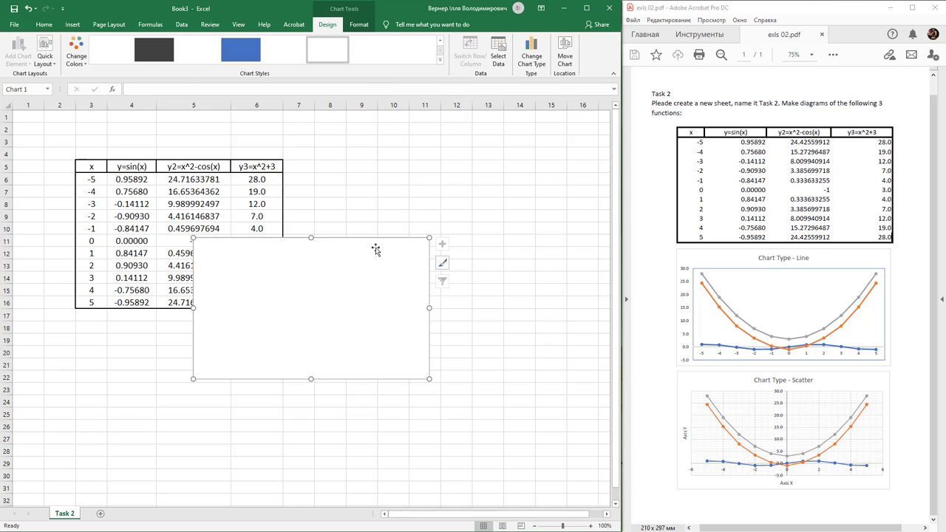
drag(376, 249, 481, 161)
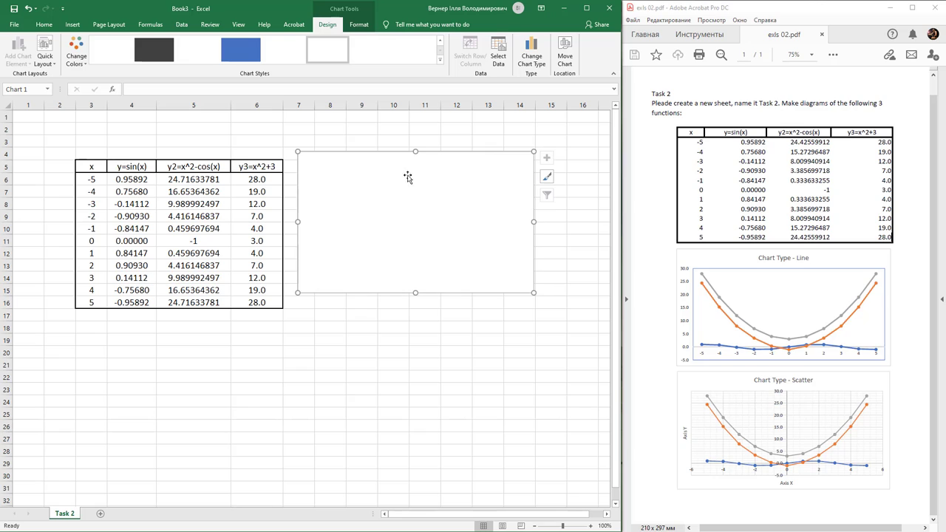
Add a chart series named from the y=sin(x) header cell, with the values in R6C4:R16C4.
right_click(328, 165)
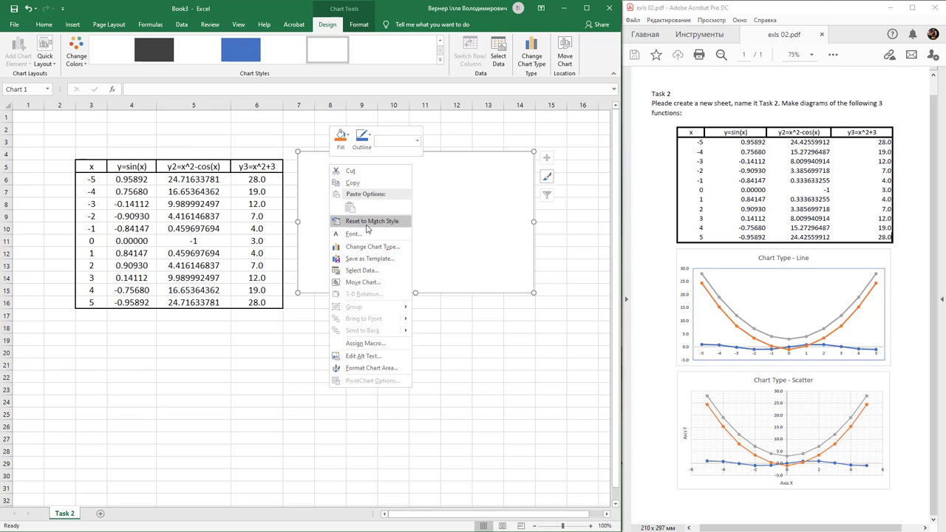
click(384, 272)
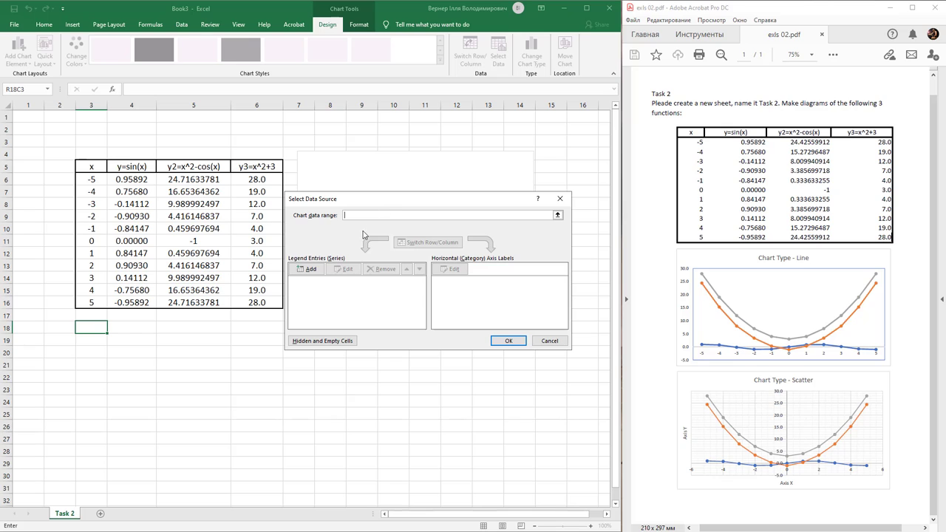
drag(390, 207, 397, 203)
click(309, 267)
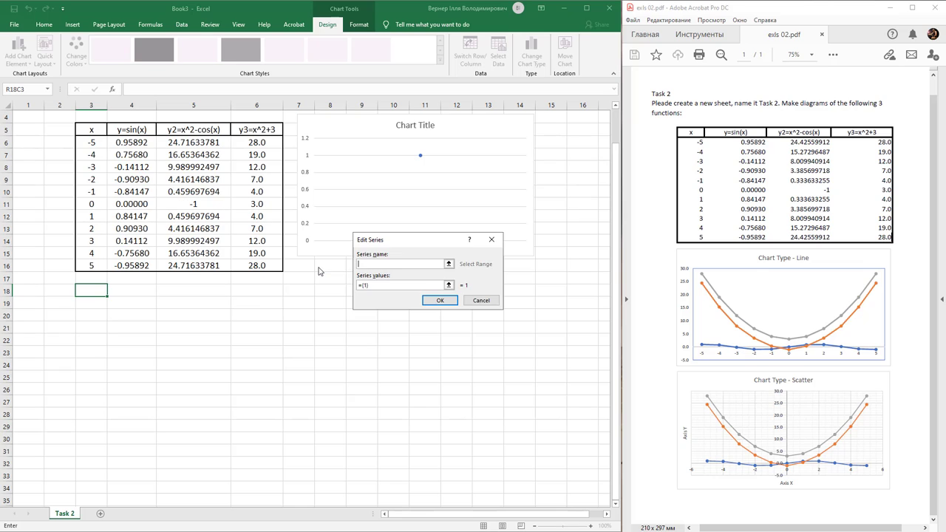
click(138, 129)
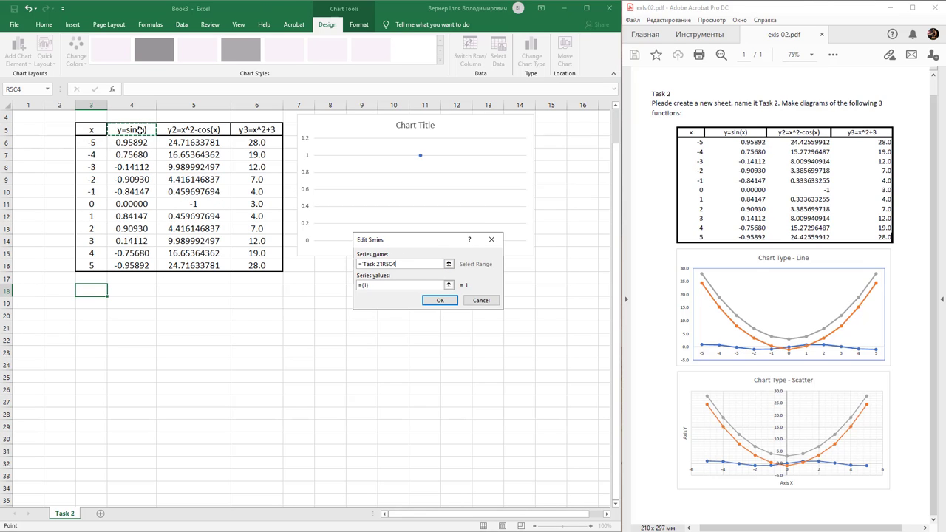
drag(368, 288, 353, 287)
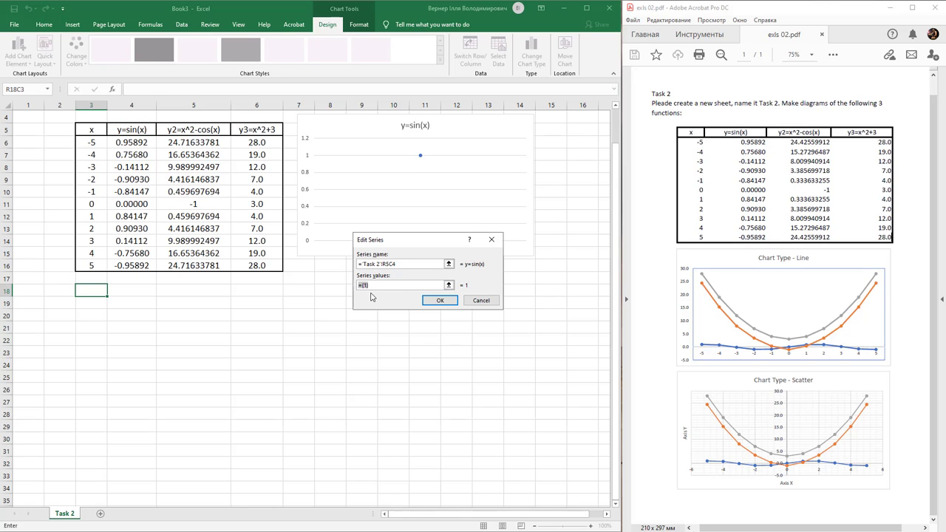
key(BackSpace)
drag(133, 142, 134, 265)
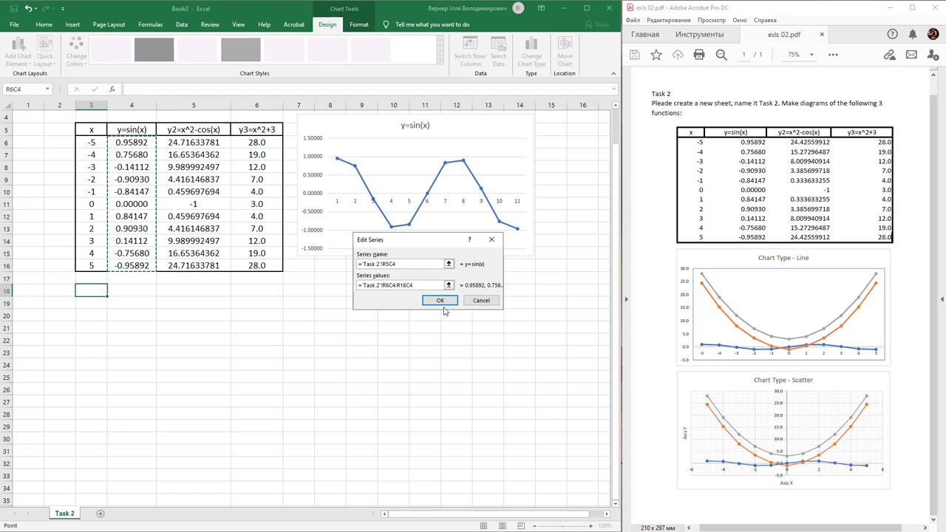
click(440, 300)
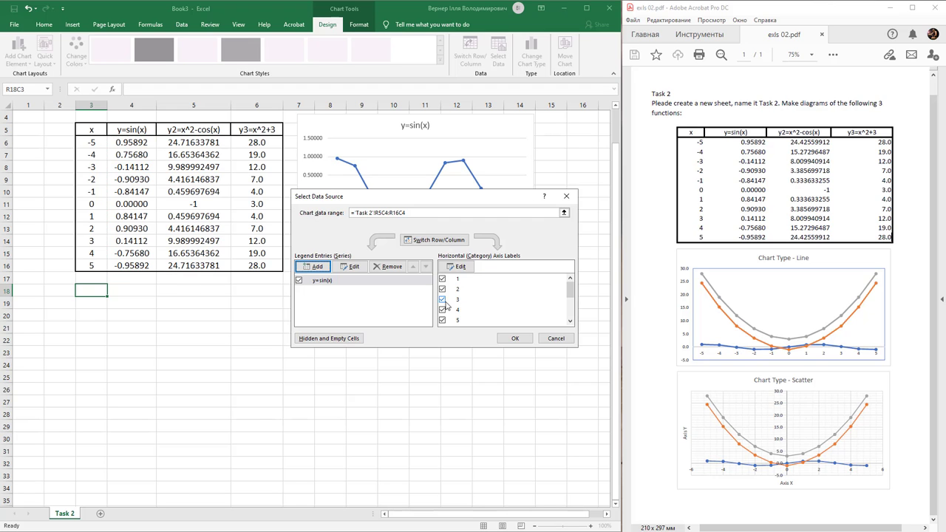
Add a second chart series named from the y2=x^2-cos(x) header cell, with the values in R6C5:R16C5.
drag(437, 198, 426, 270)
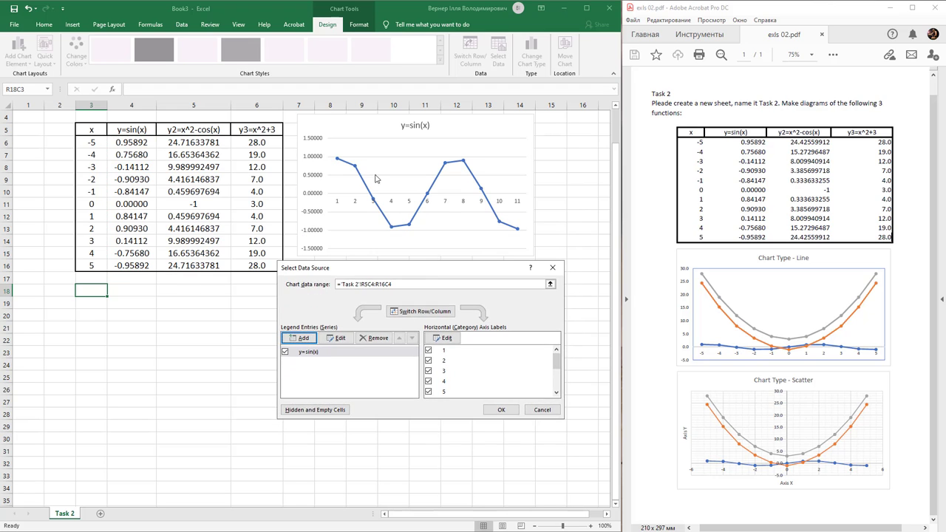
click(311, 341)
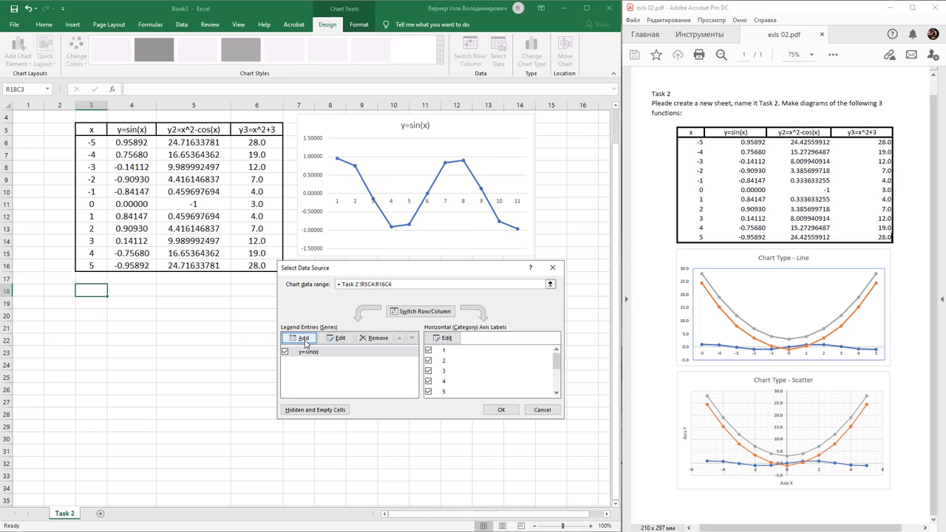
click(180, 130)
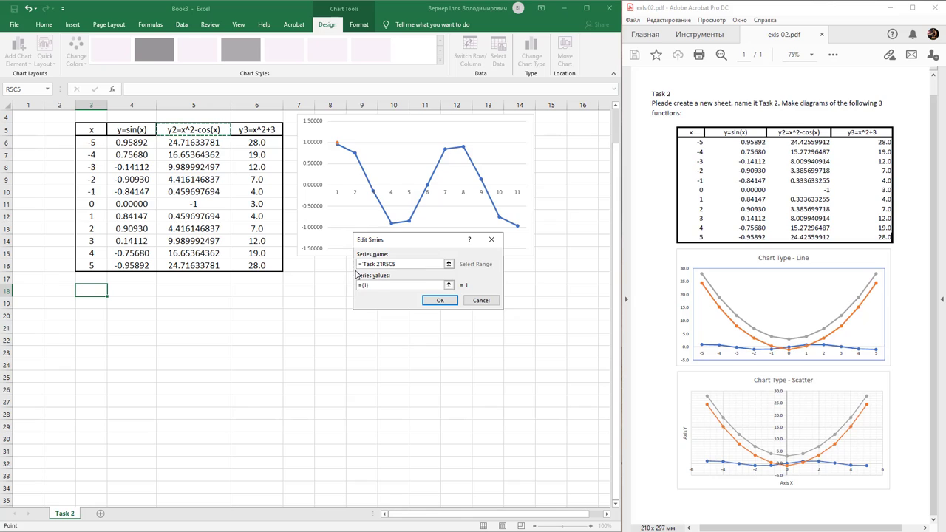
click(380, 286)
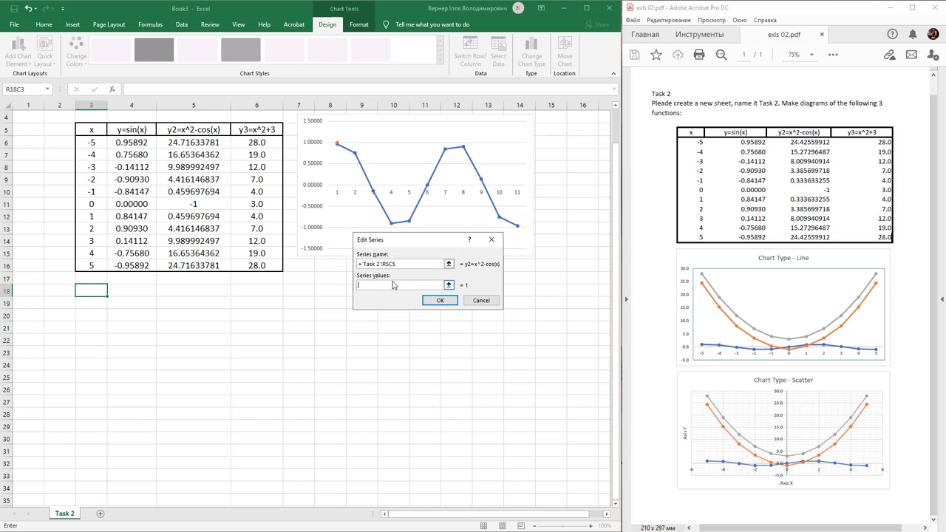
drag(182, 144, 196, 265)
click(440, 301)
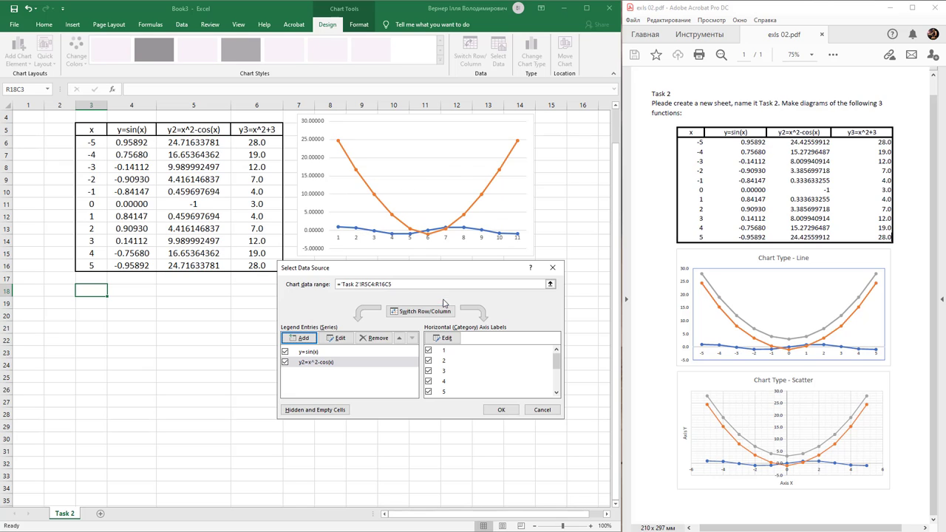
Add a third chart series named from the y3=x^2+3 header cell, with the values in R6C6:R16C6.
click(314, 342)
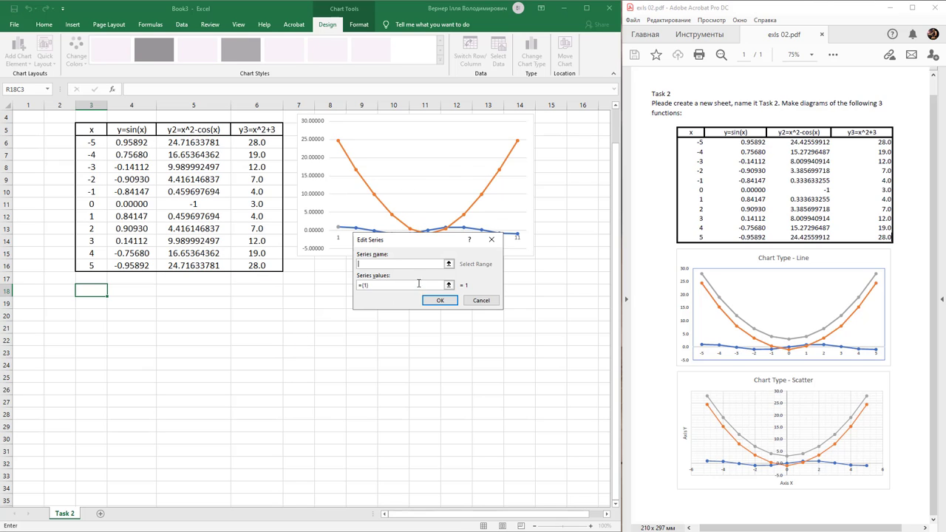
click(251, 132)
drag(260, 144, 260, 266)
click(560, 404)
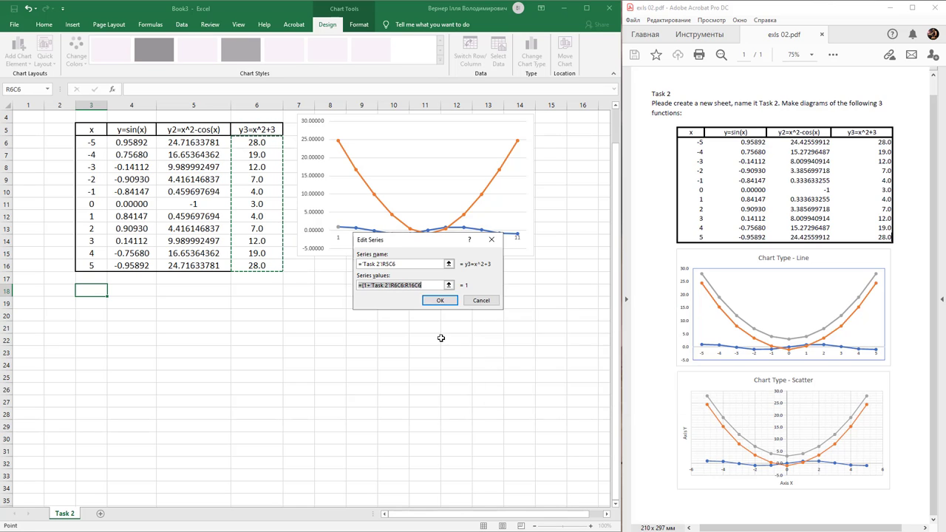
click(365, 286)
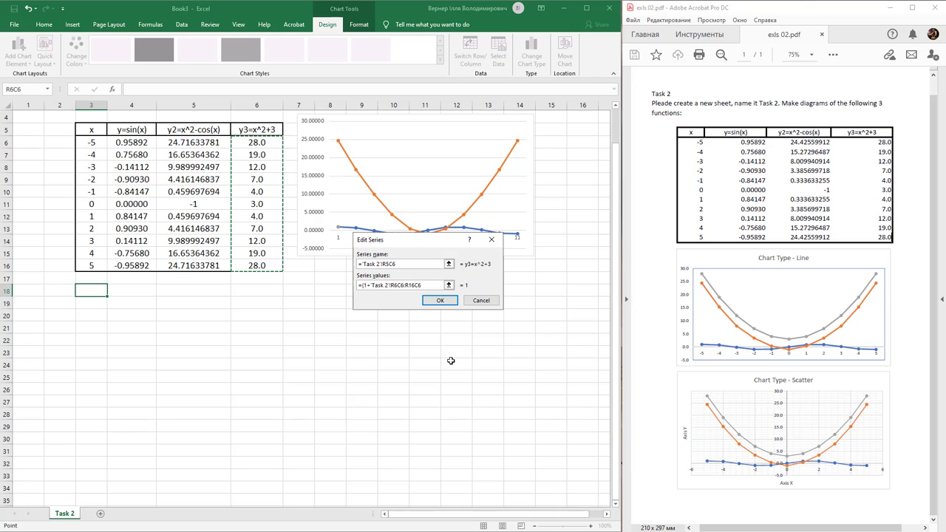
key(BackSpace)
key(BackSpace)
key(Delete)
key(Delete)
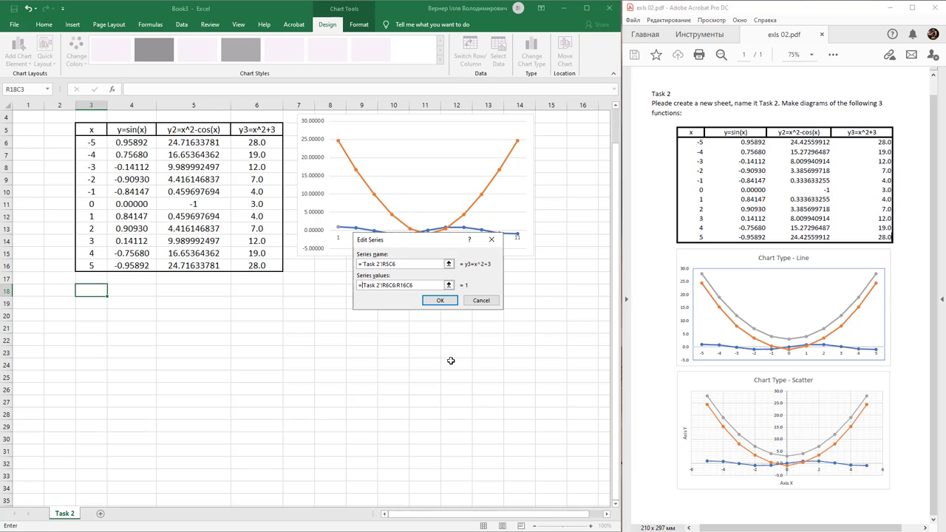
click(444, 300)
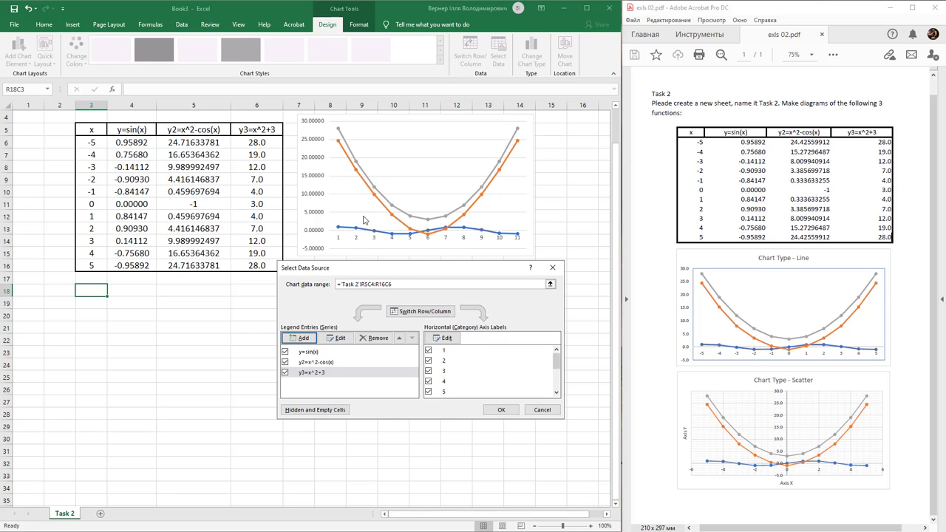
Use the x values in R6C3:R16C3 as the horizontal axis labels and apply the chart's data source settings.
drag(414, 276, 415, 282)
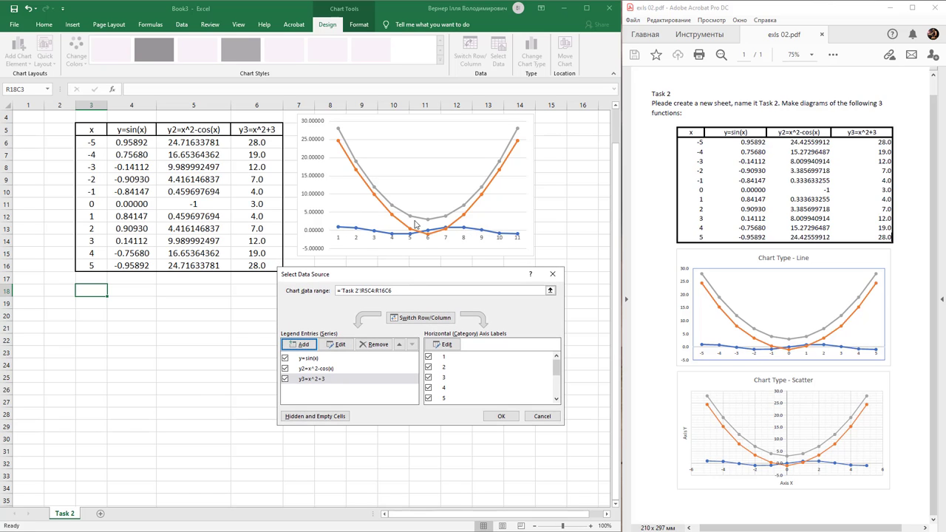
click(447, 344)
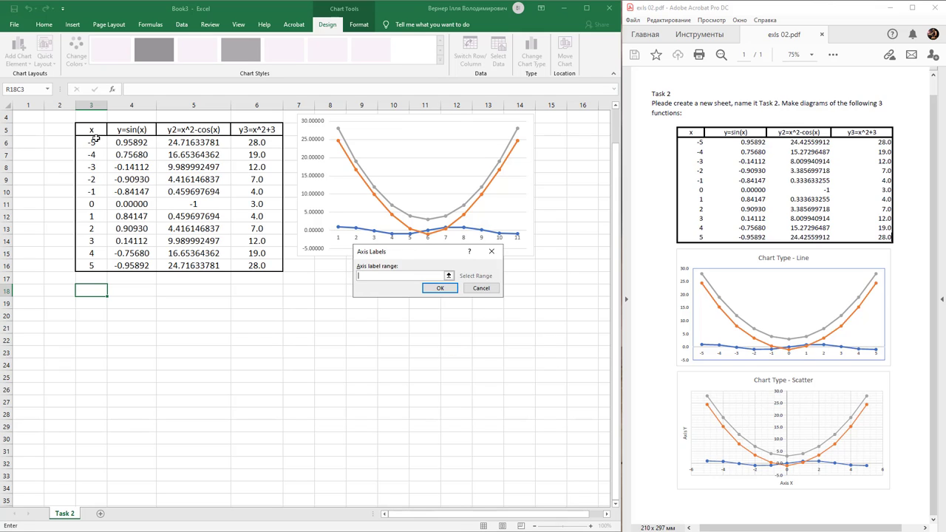
drag(95, 139, 92, 266)
click(446, 292)
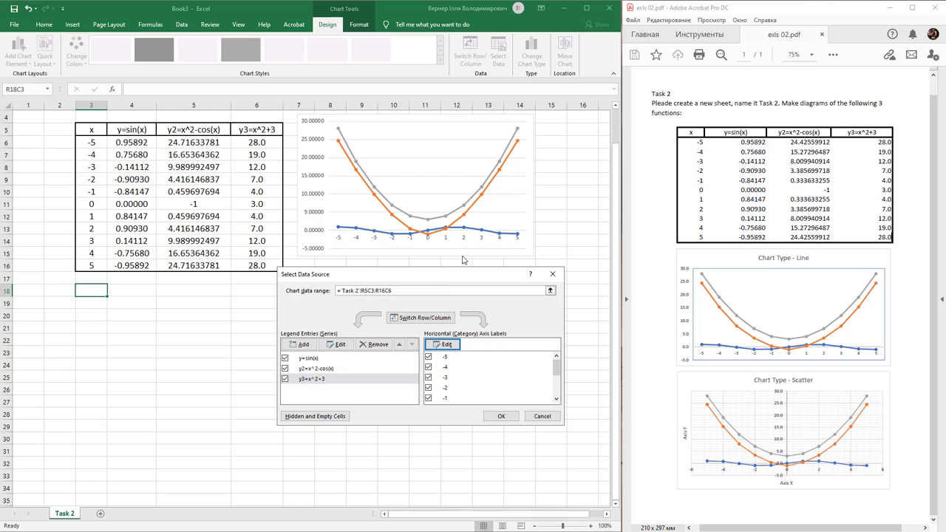
click(501, 417)
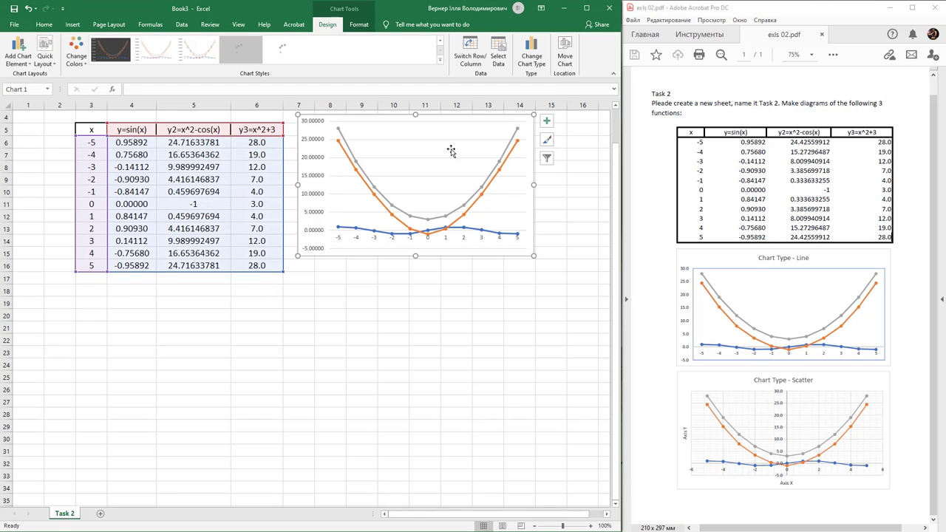
Move the line chart about four rows down, still beside the value table.
click(441, 122)
drag(442, 122, 433, 184)
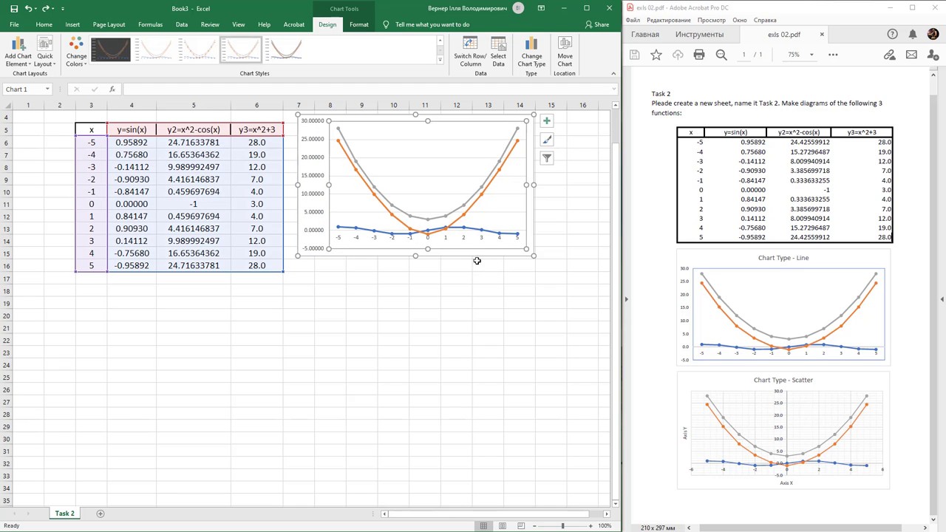
drag(507, 260, 502, 302)
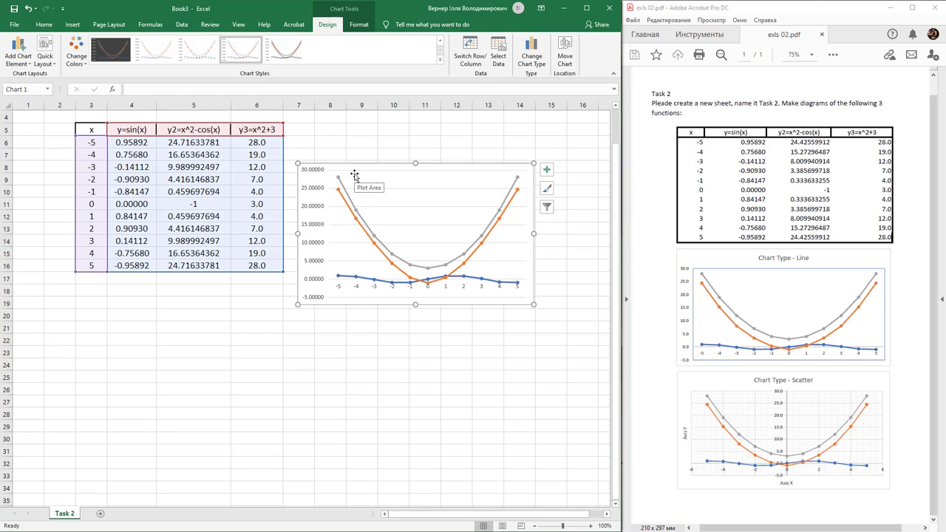
Format the vertical axis numbers with 1 decimal place and move the line chart directly below the value table.
click(322, 175)
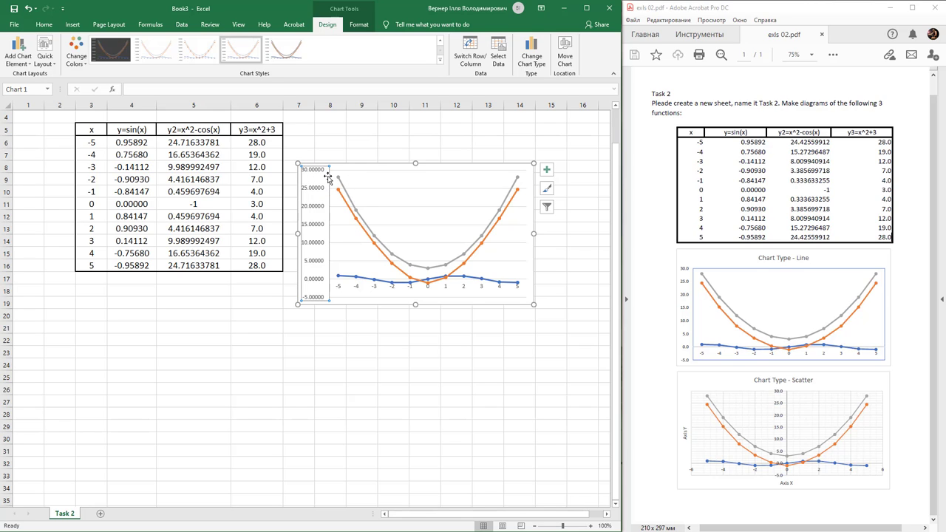
double_click(328, 178)
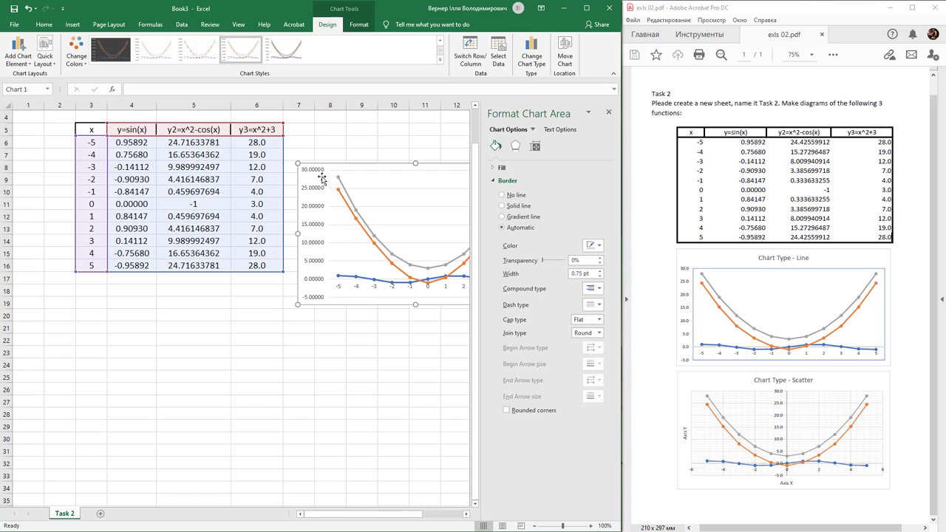
click(322, 183)
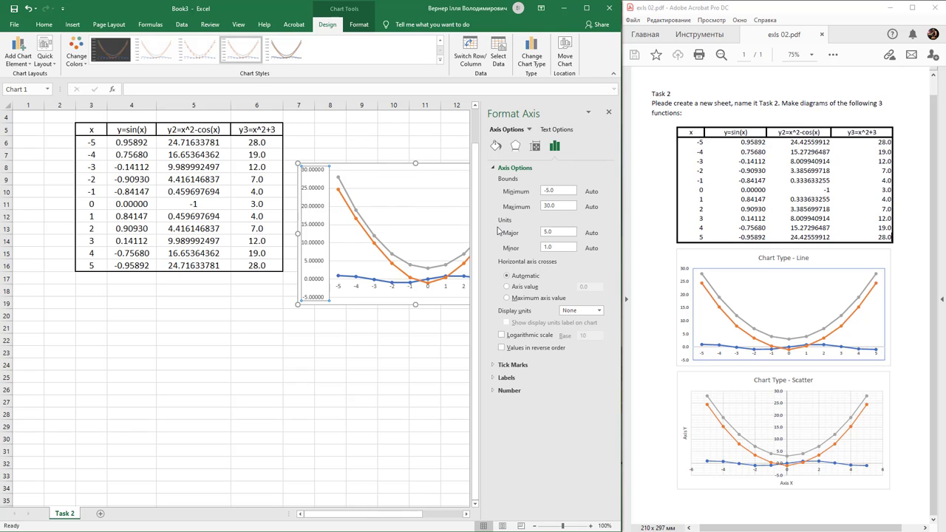
click(508, 390)
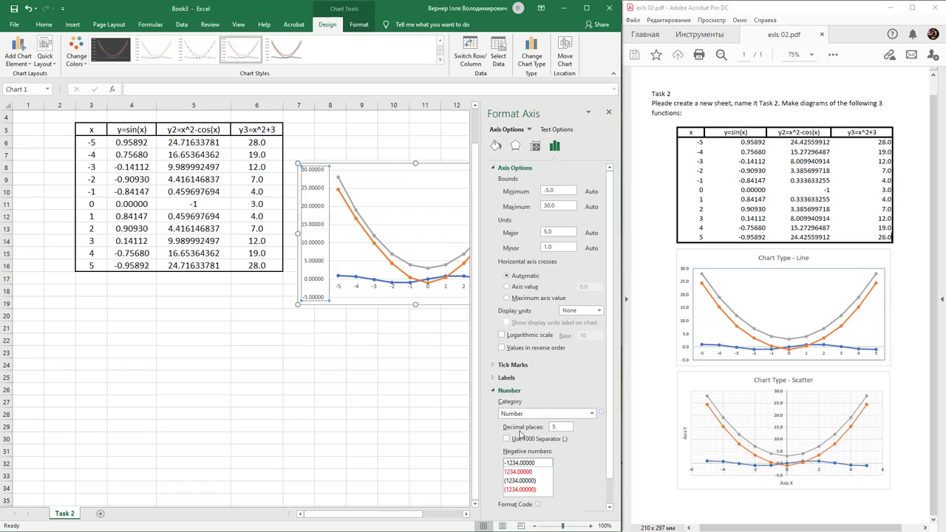
double_click(562, 428)
text(1)
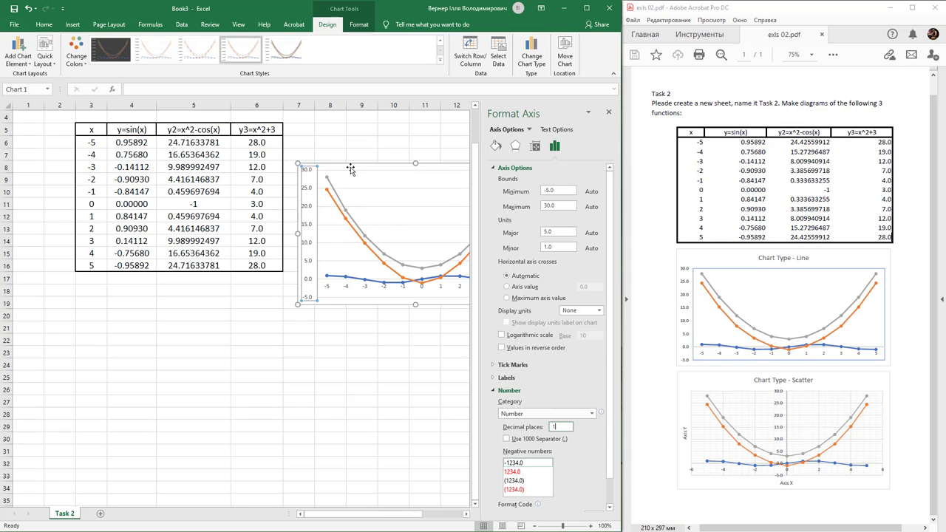
click(351, 334)
drag(341, 297, 138, 420)
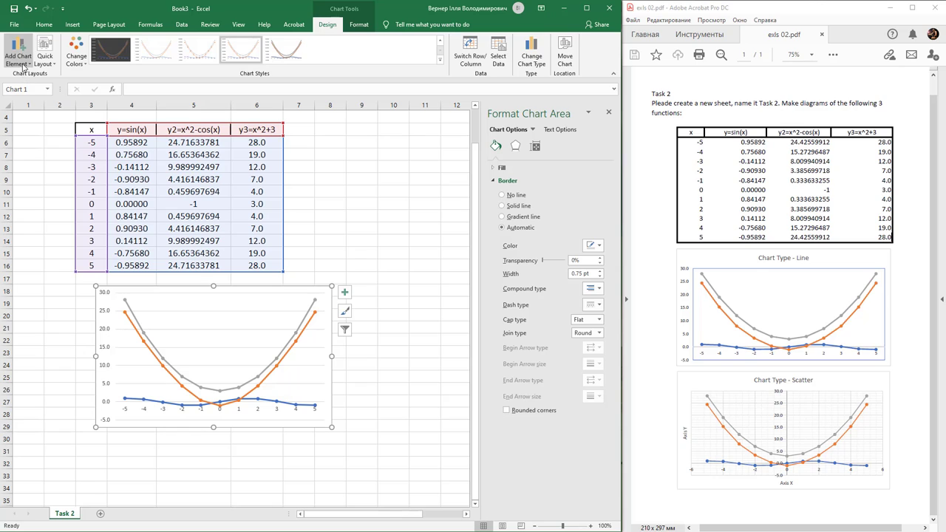
Add a title above the line chart reading "Chart Type - Line".
click(23, 68)
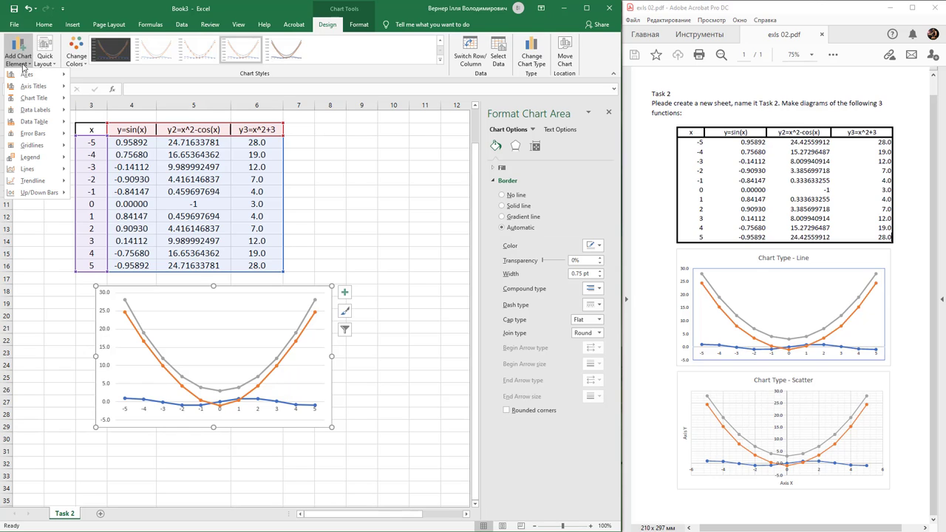
mouse_move(31, 99)
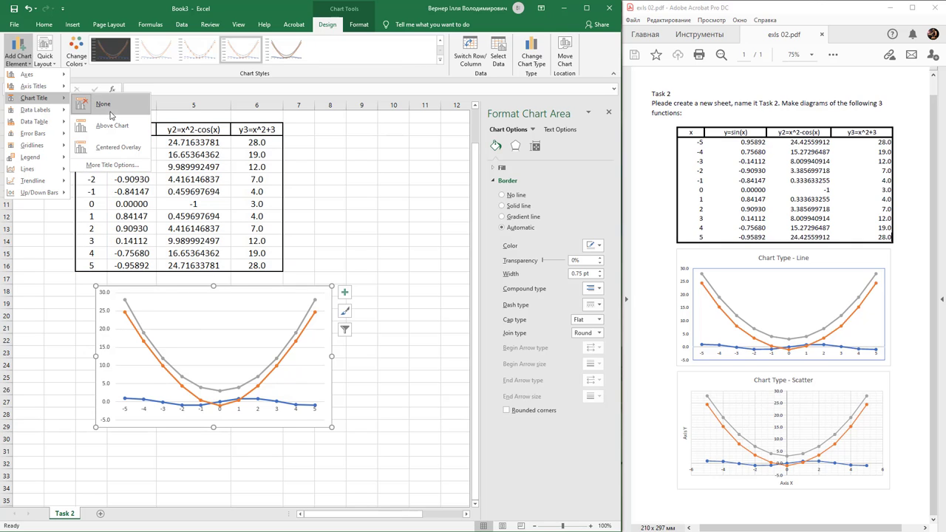
click(127, 130)
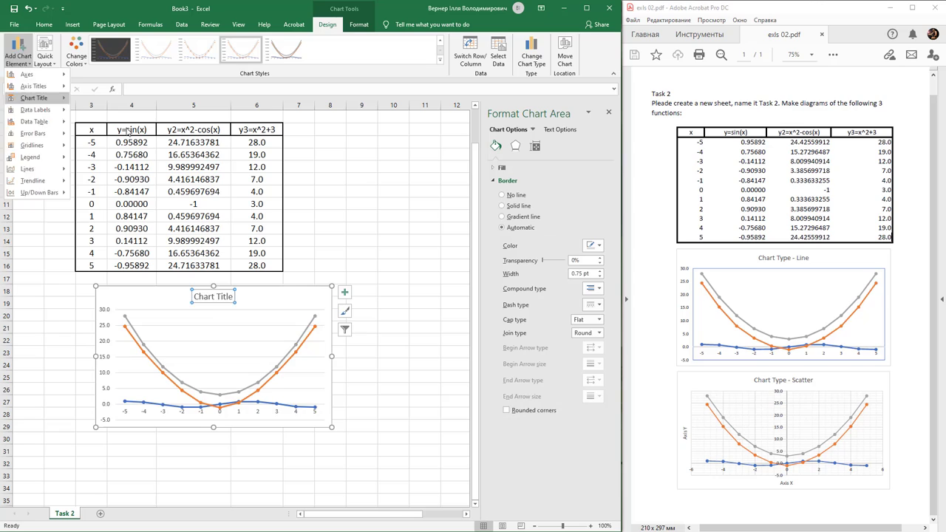
double_click(226, 296)
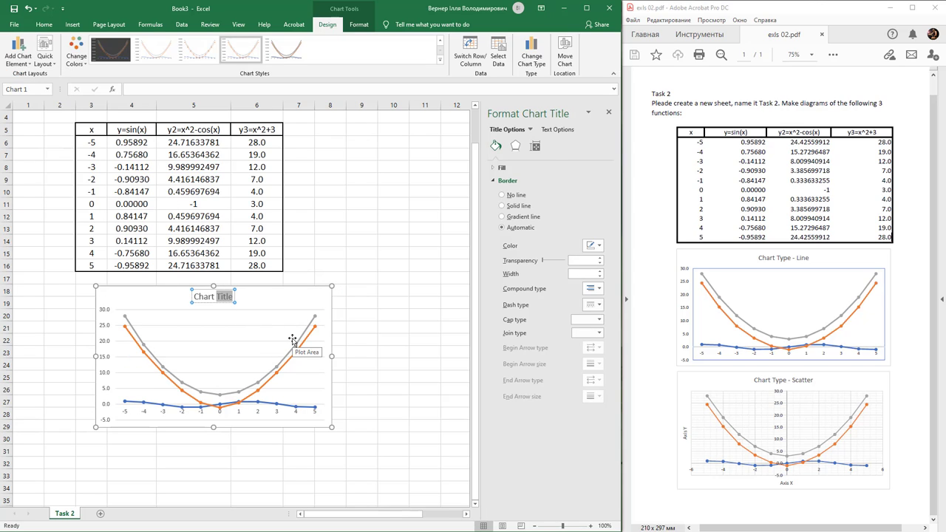
text(Type -)
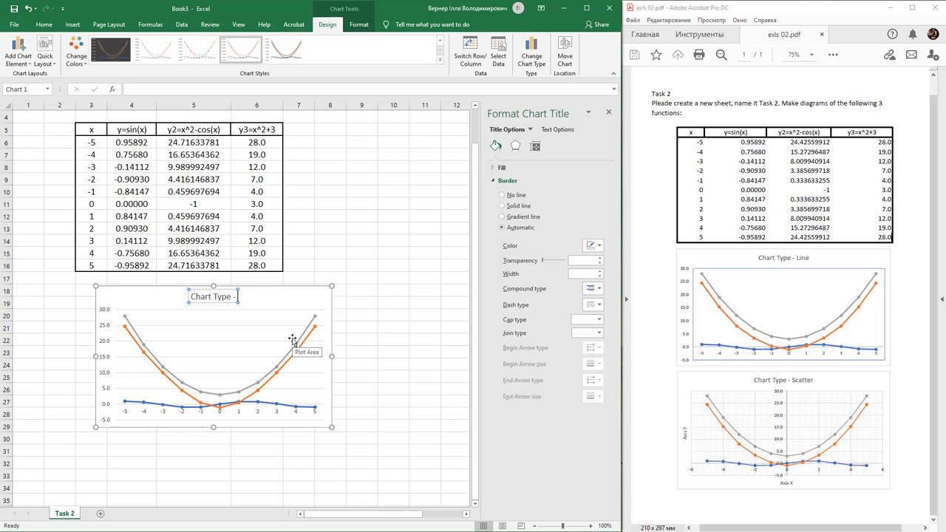
text( Line)
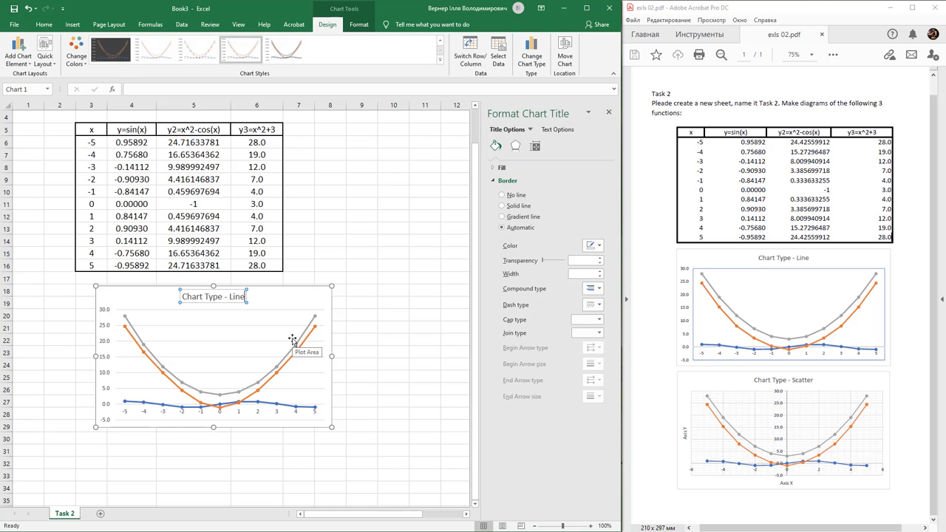
click(367, 274)
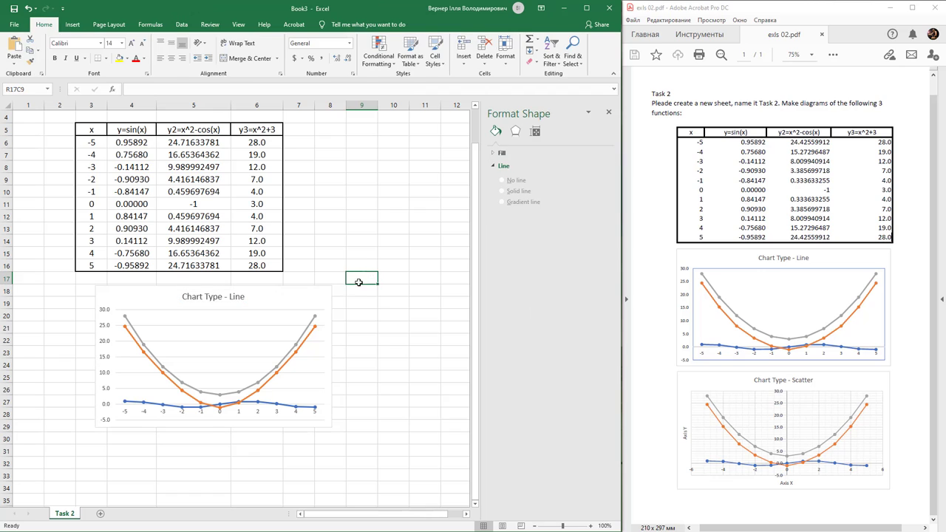
Turn off the primary major horizontal gridlines of the line chart.
click(293, 310)
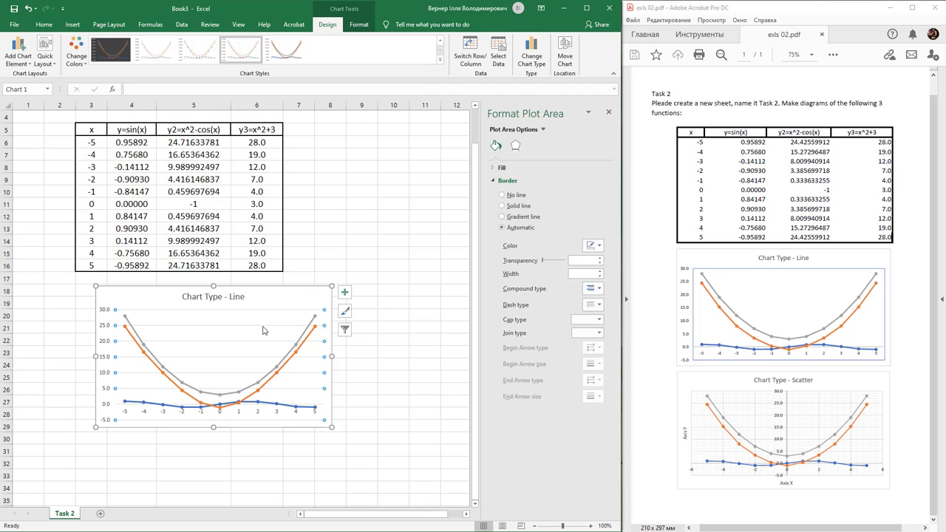
click(263, 323)
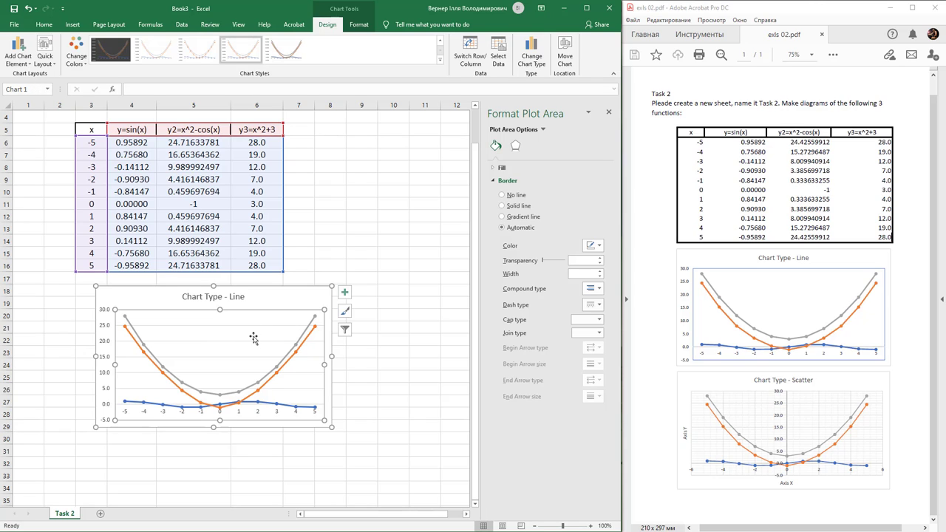
click(26, 70)
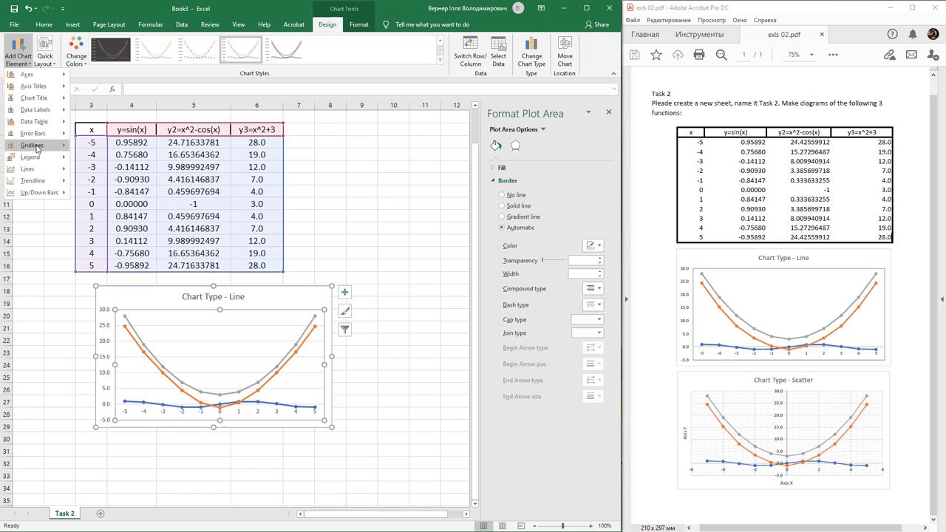
mouse_move(36, 148)
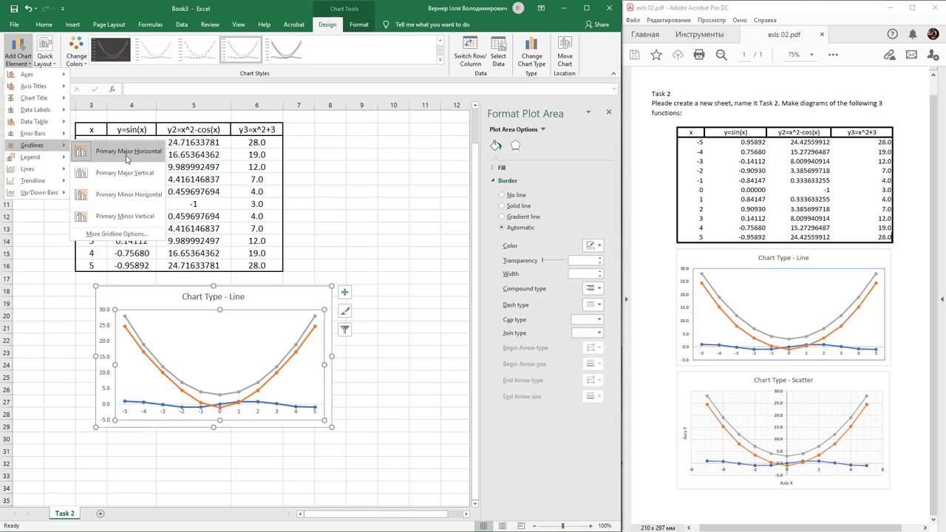
click(133, 158)
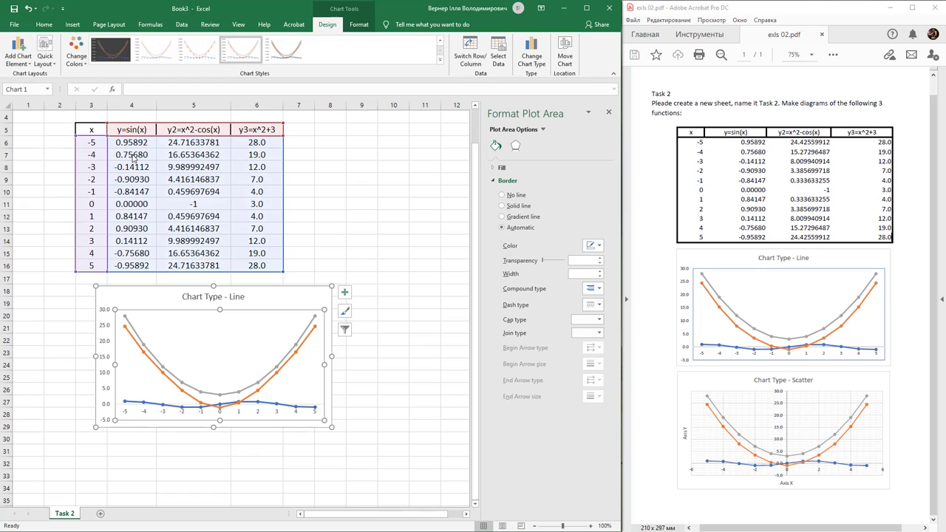
click(362, 236)
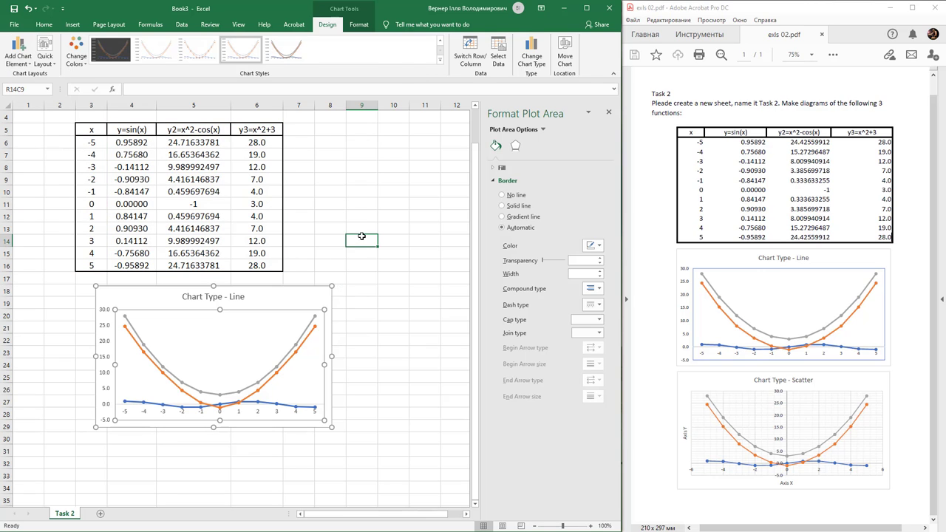
Give the line chart's plot area a solid line border and move the chart beside the value table.
click(257, 332)
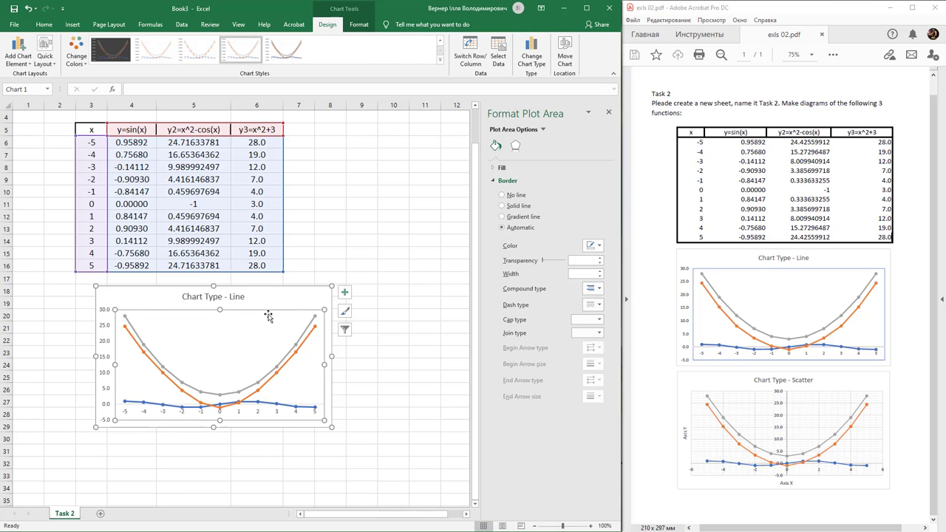
click(352, 259)
click(277, 312)
click(276, 319)
click(276, 320)
click(502, 205)
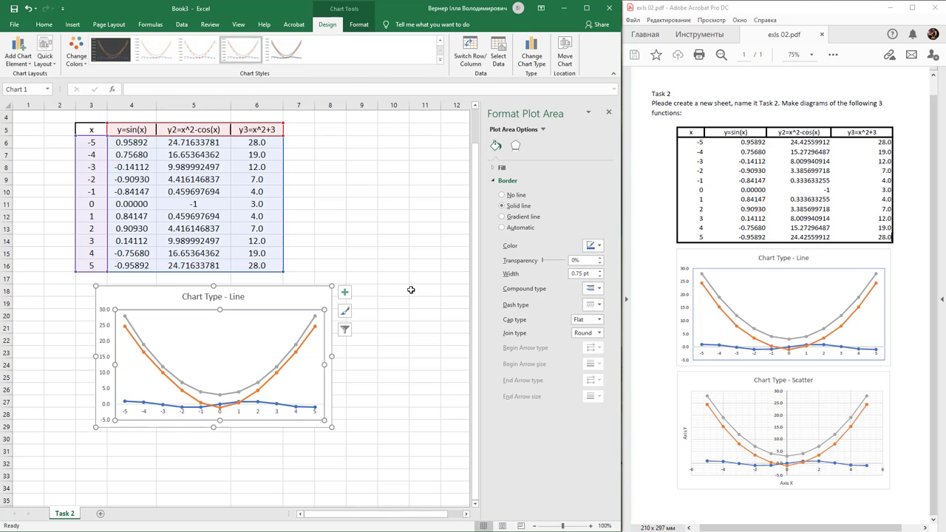
click(393, 289)
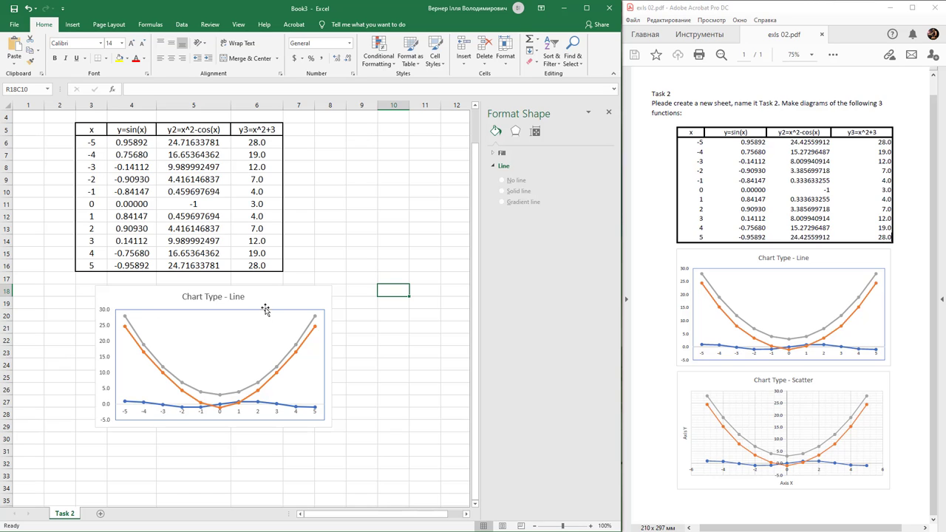
drag(260, 298, 419, 161)
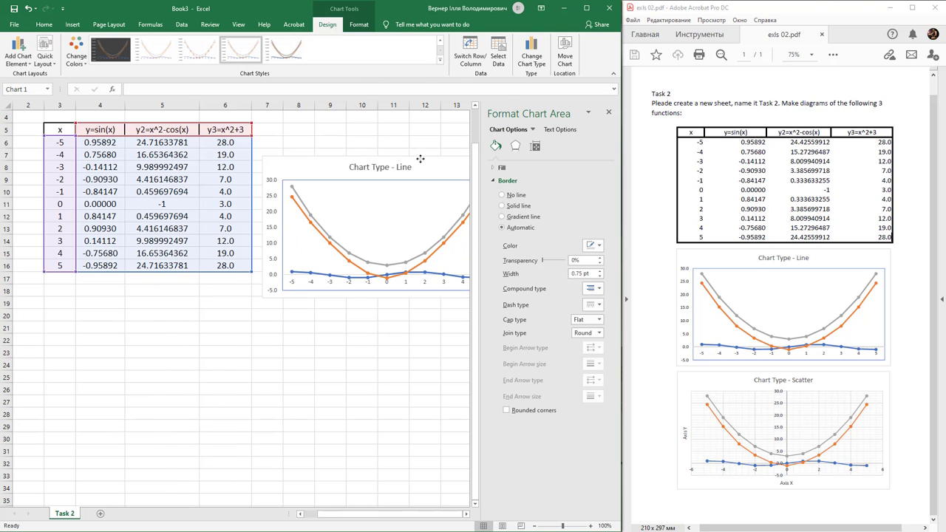
Insert an empty Scatter with Smooth Lines and Markers chart and place it below the value table.
click(162, 351)
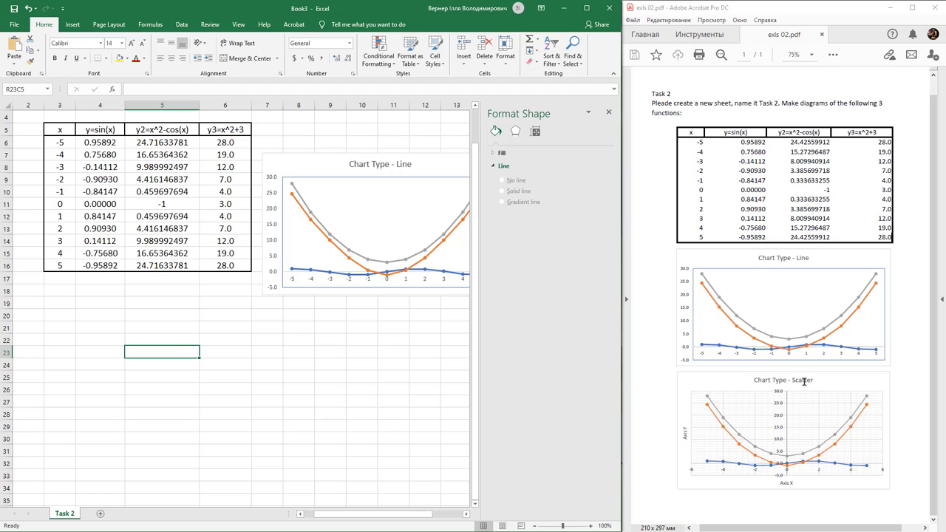
click(75, 25)
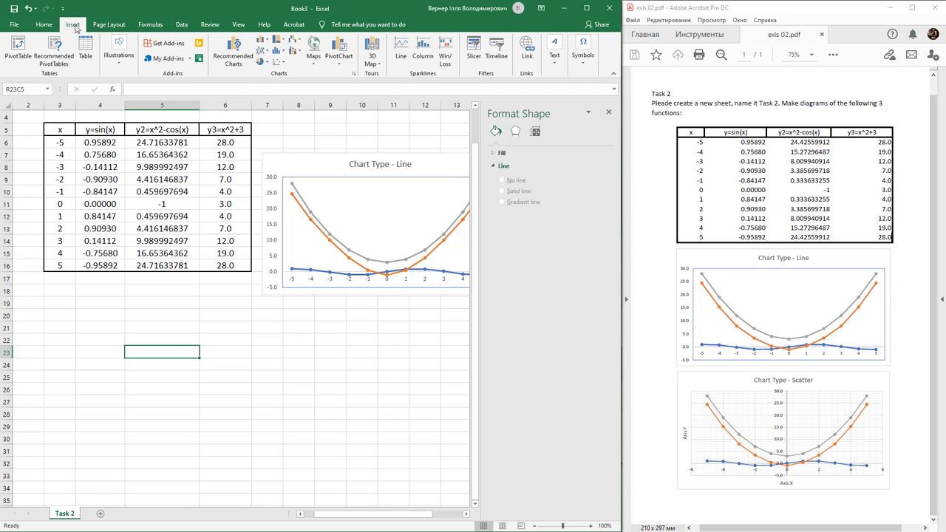
click(284, 65)
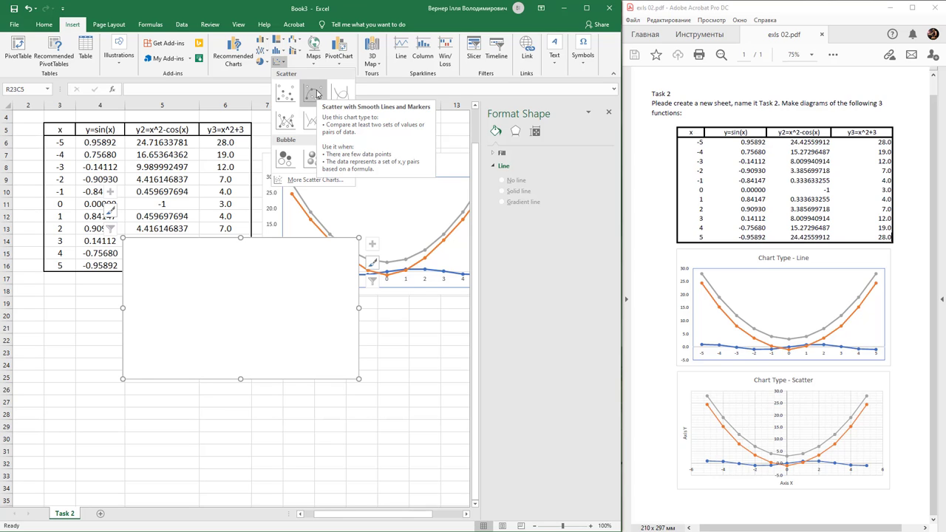
click(316, 93)
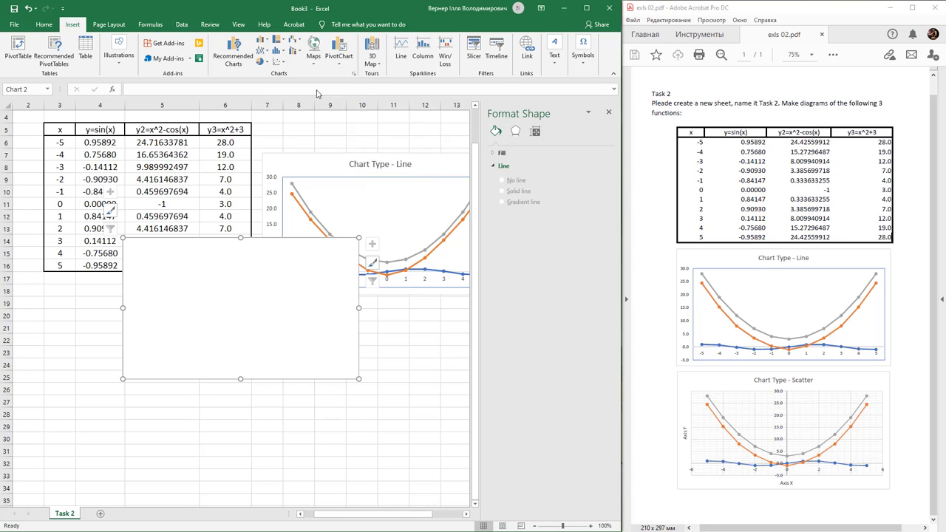
drag(288, 265, 214, 329)
Add the y=sin(x) series to the scatter chart, named from R5C4, with X values R6C3:R16C3 and Y values R6C4:R16C4.
right_click(214, 326)
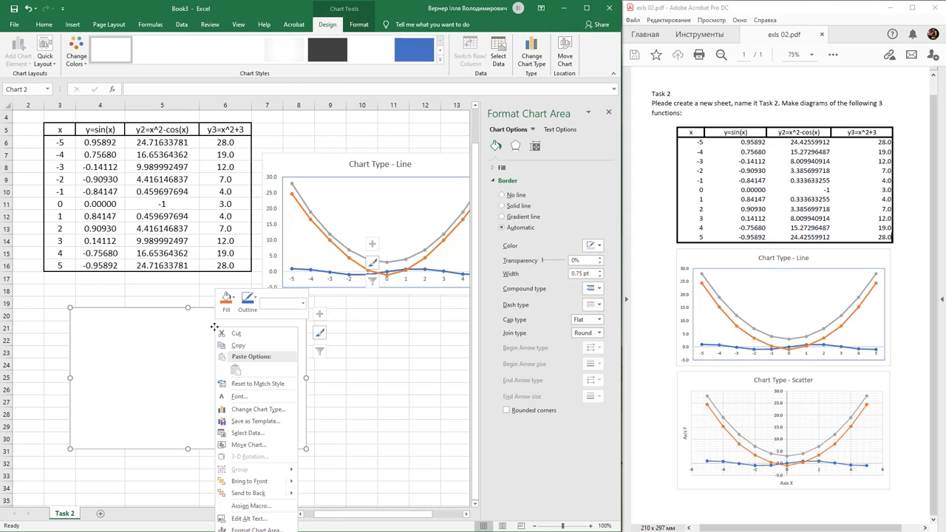
click(271, 439)
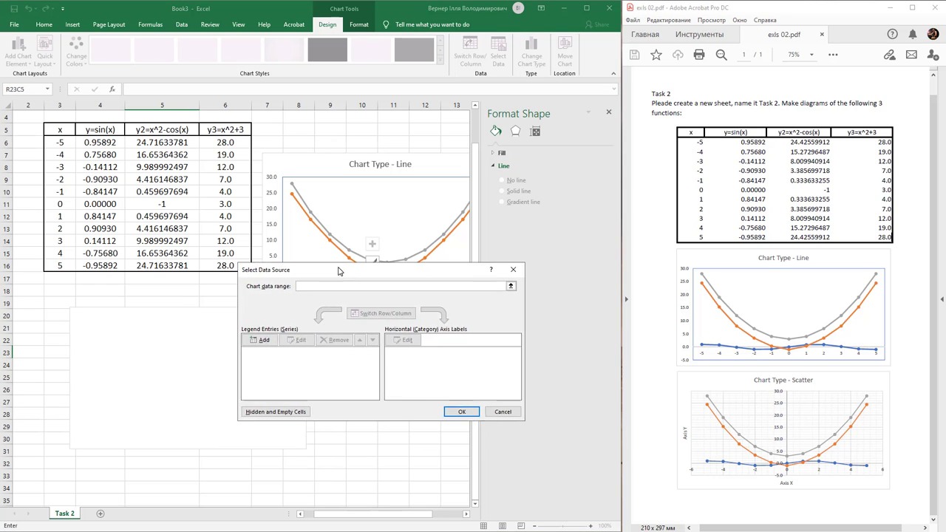
key(Escape)
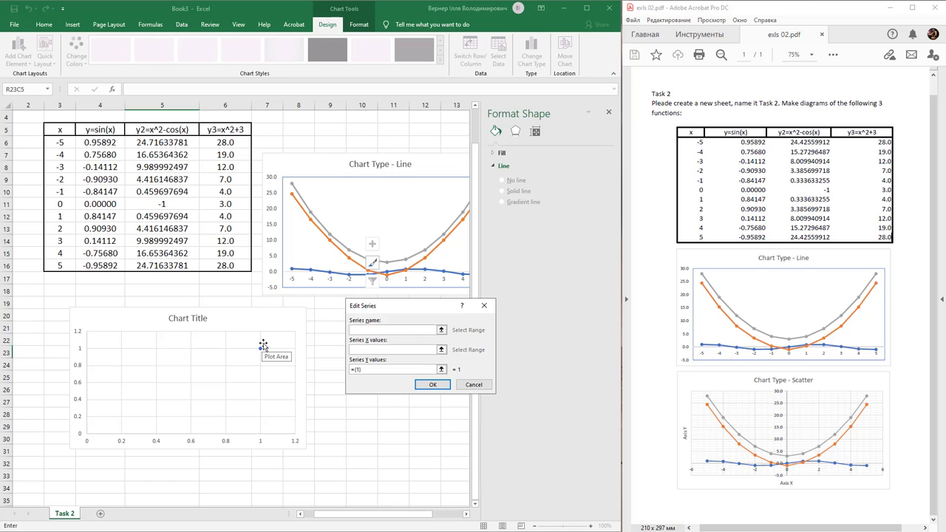
click(106, 130)
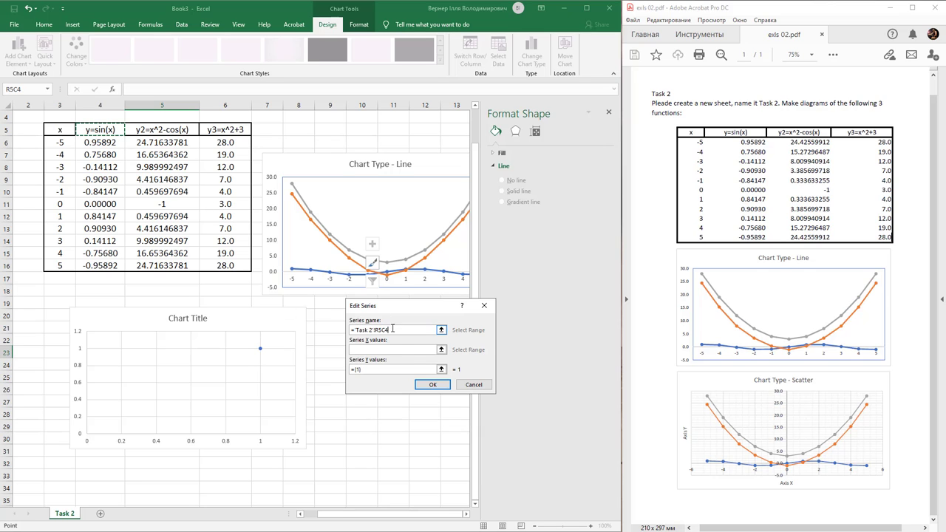
key(Tab)
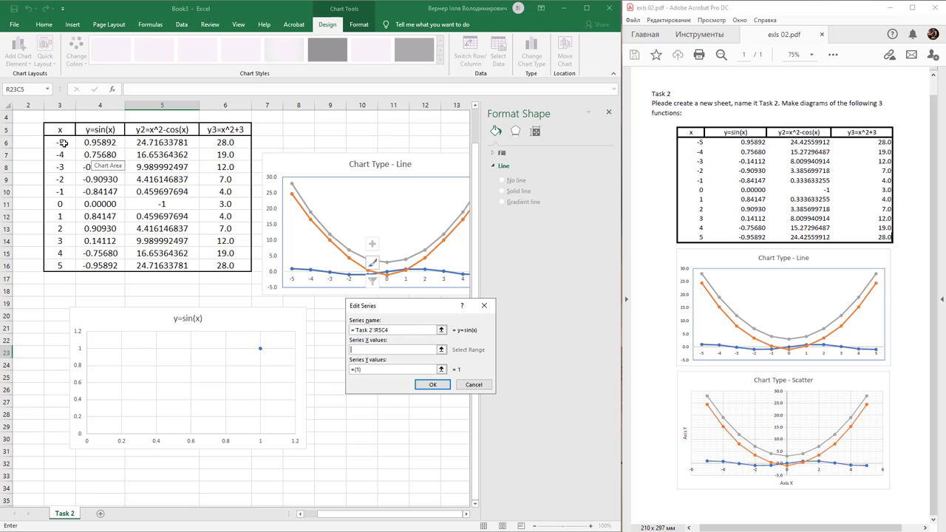
drag(64, 143, 64, 266)
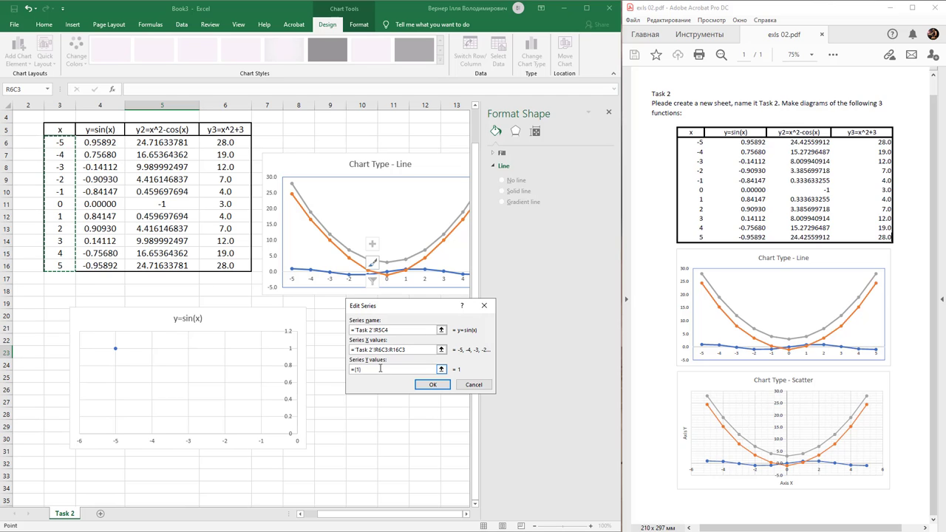
drag(380, 368, 350, 368)
key(BackSpace)
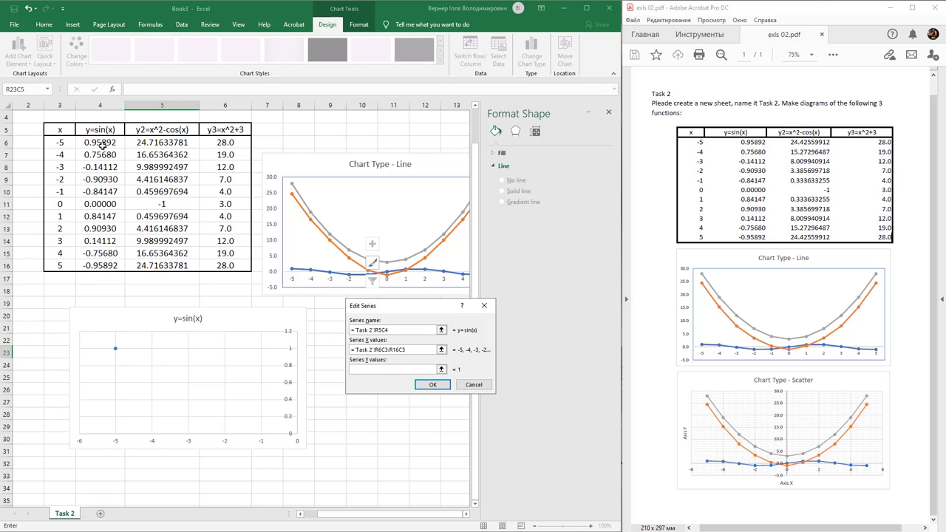
drag(102, 142, 100, 266)
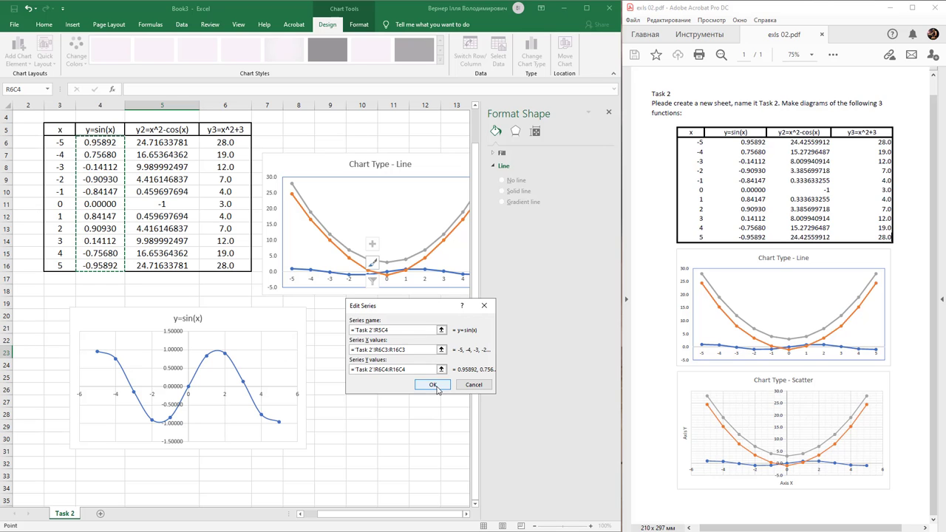
click(433, 385)
Add the y2=x^2-cos(x) series, named from its header cell, using the x column as X values and the y2 column as Y values.
click(263, 340)
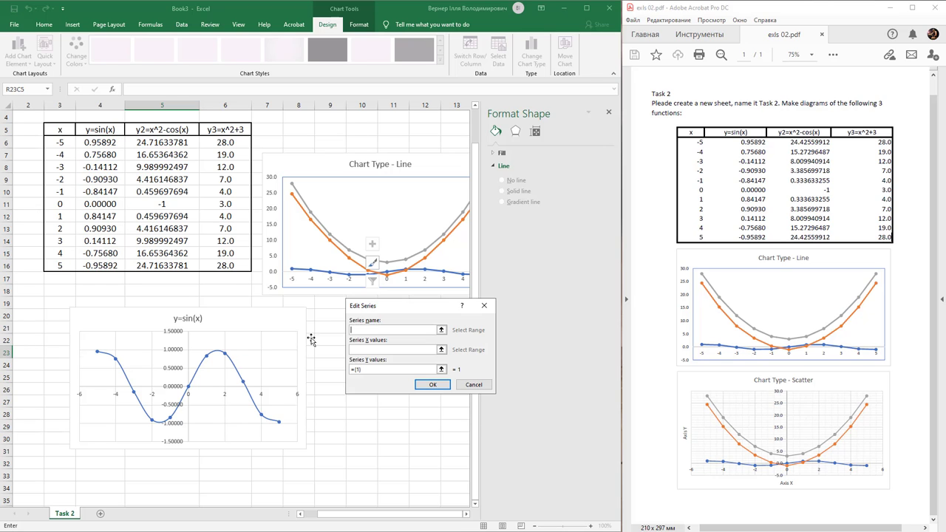
click(153, 130)
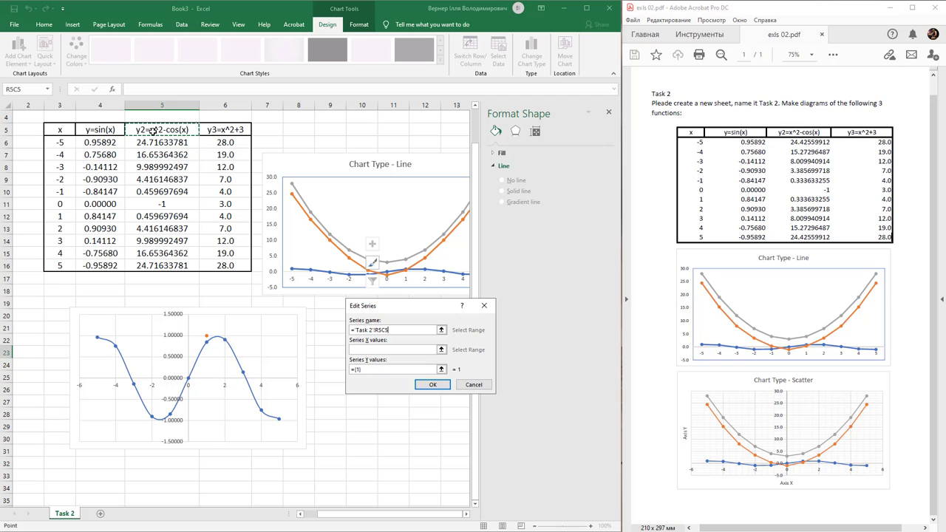
click(370, 350)
click(63, 147)
drag(63, 147, 70, 266)
drag(395, 370, 340, 371)
key(BackSpace)
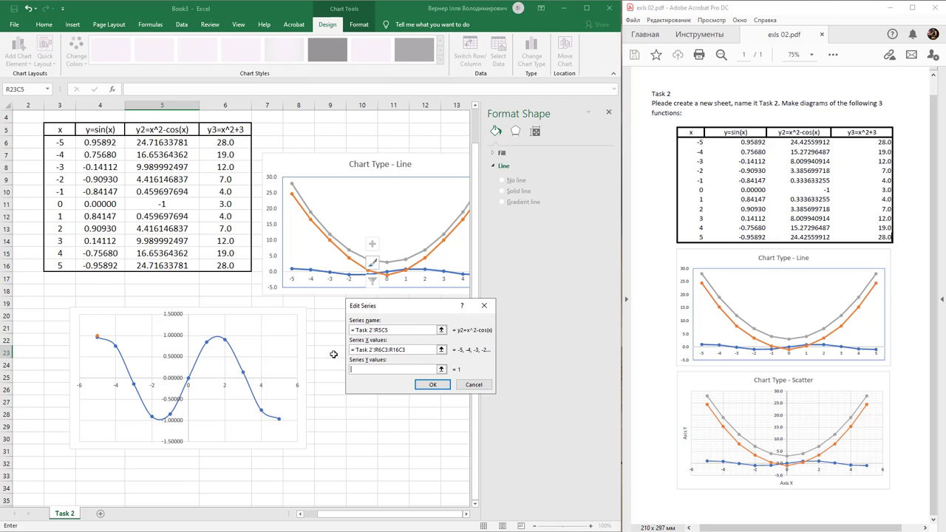
drag(164, 142, 164, 266)
click(432, 384)
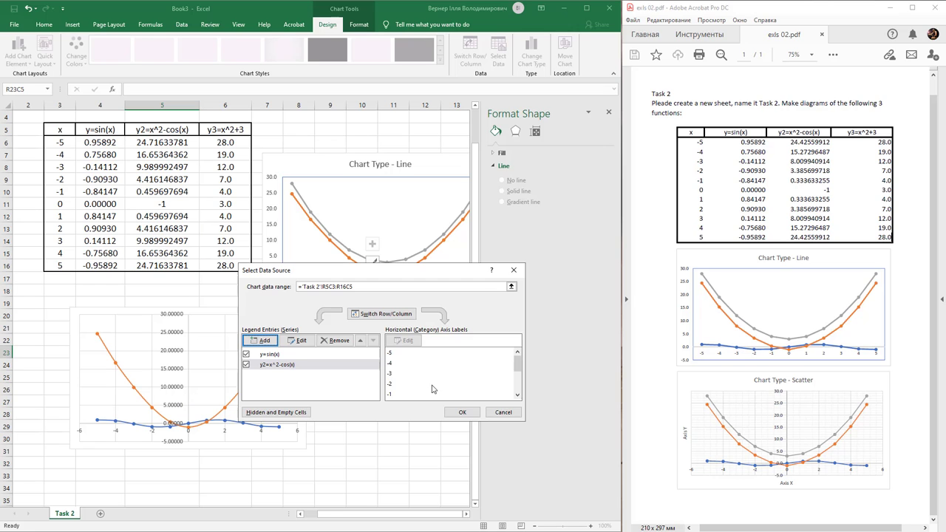
Add the y3=x^2+3 series, named from its header cell, using the x column as X values and the y3 column as Y values.
click(260, 340)
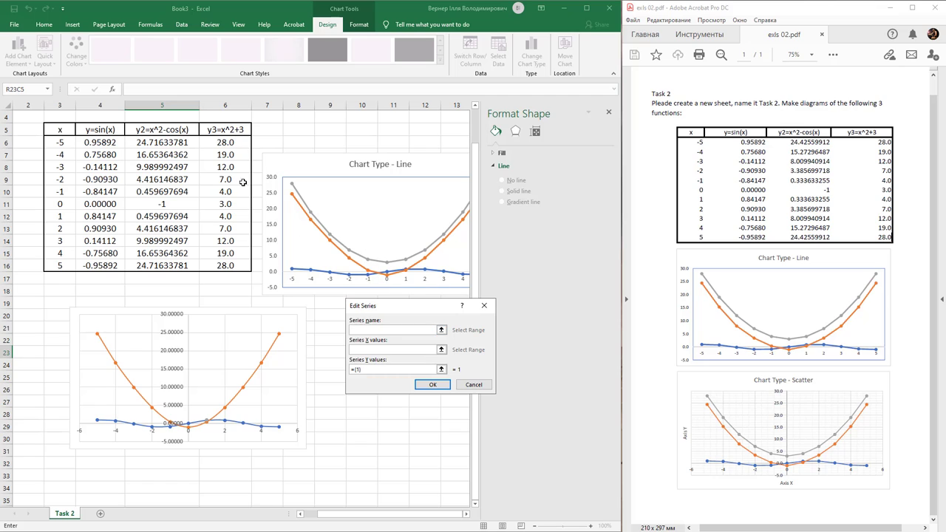
click(225, 130)
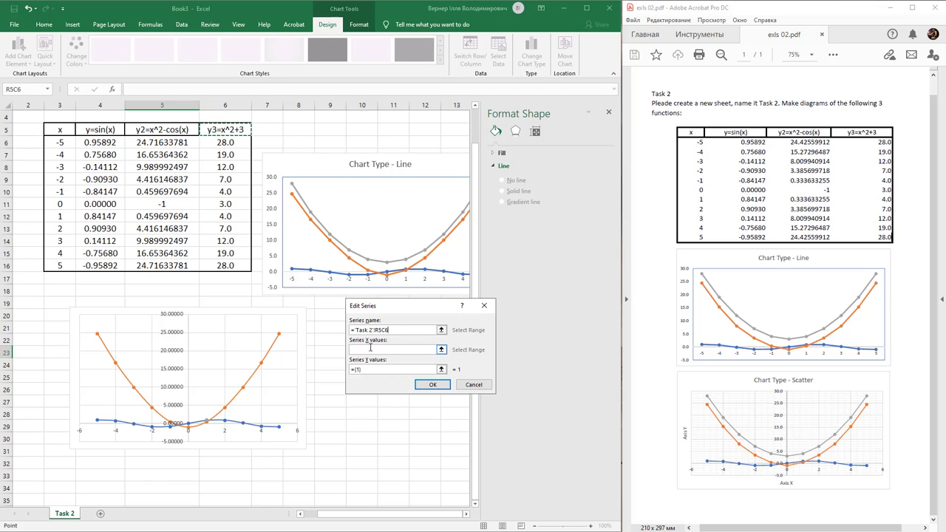
click(435, 349)
drag(60, 143, 60, 265)
click(365, 370)
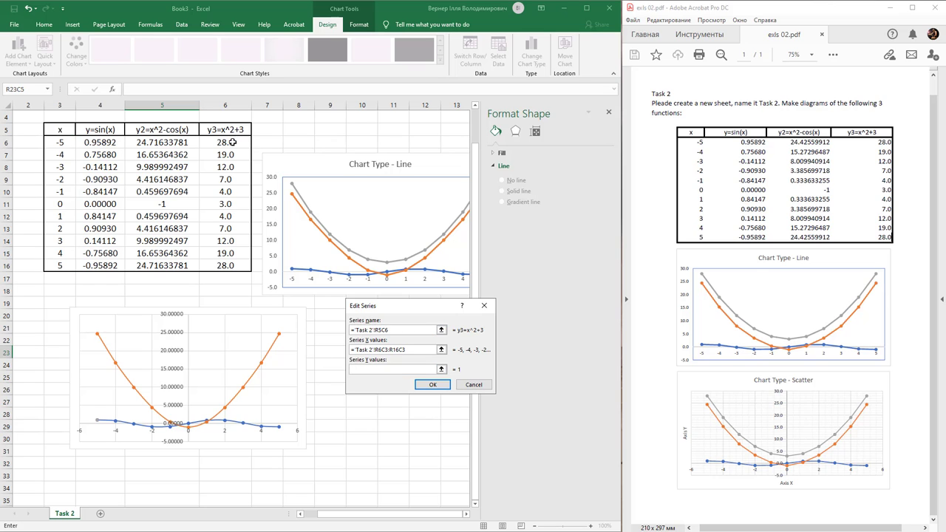
drag(232, 140, 229, 265)
click(427, 384)
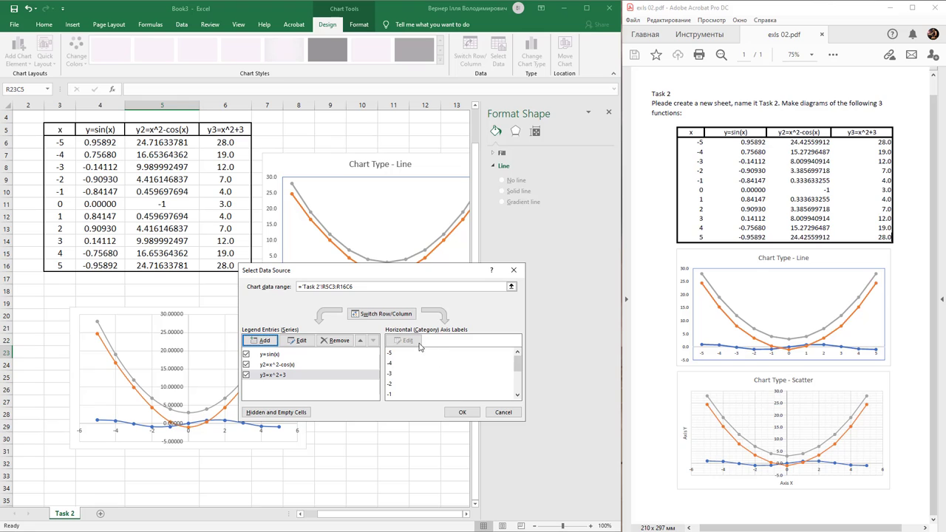
drag(411, 270, 417, 286)
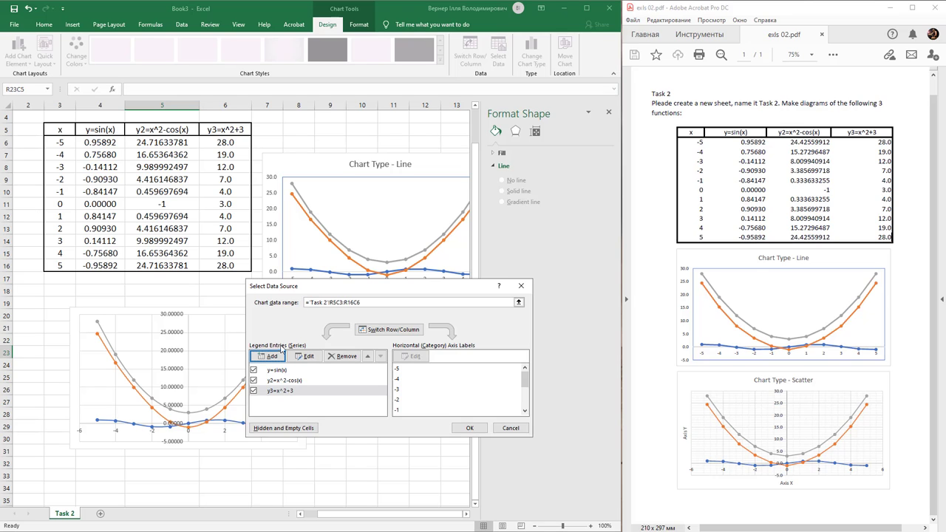
drag(304, 292, 300, 286)
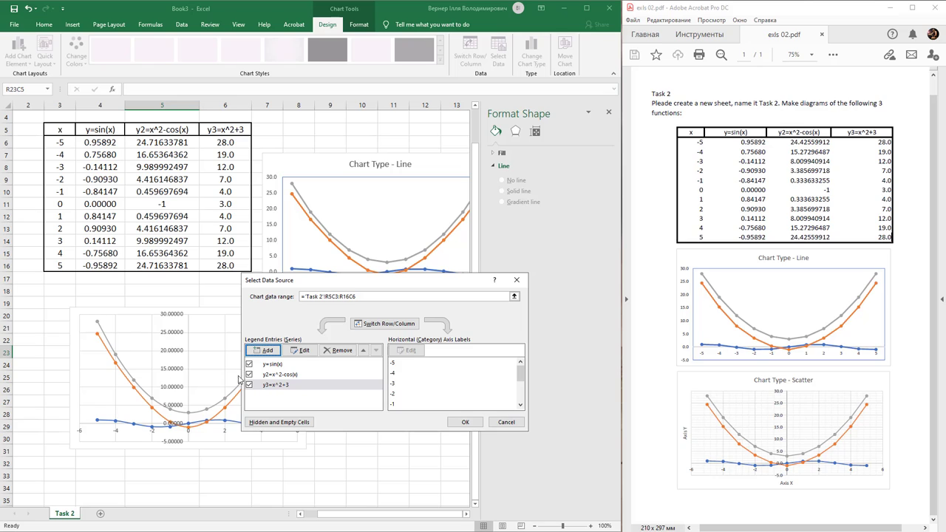
click(266, 354)
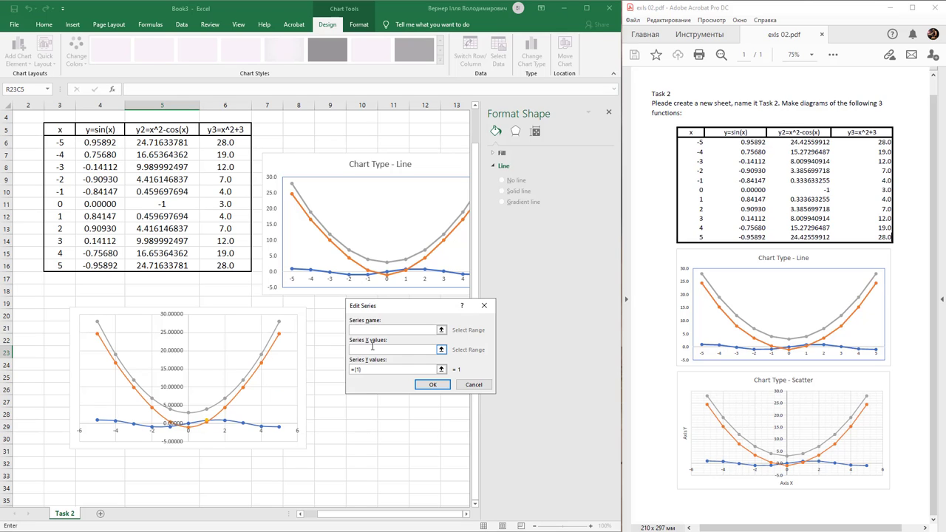
click(371, 367)
drag(373, 370, 347, 370)
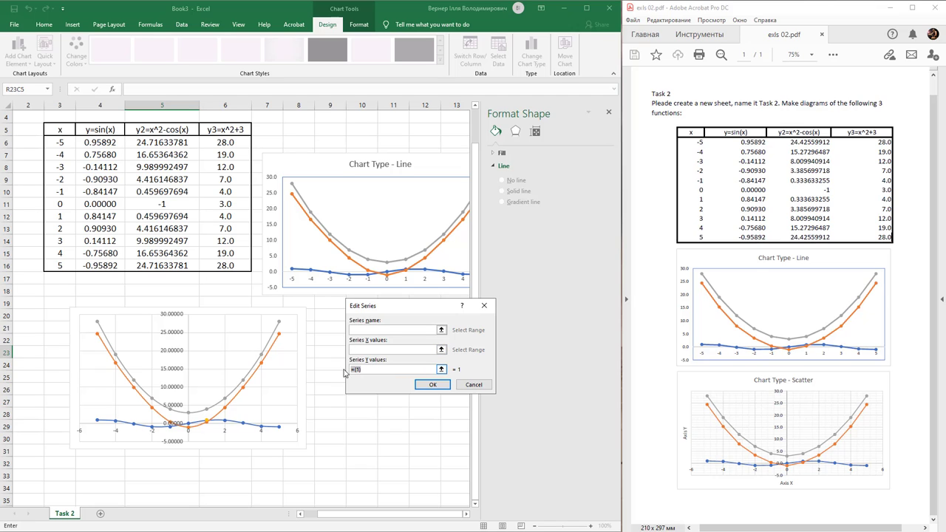
click(484, 306)
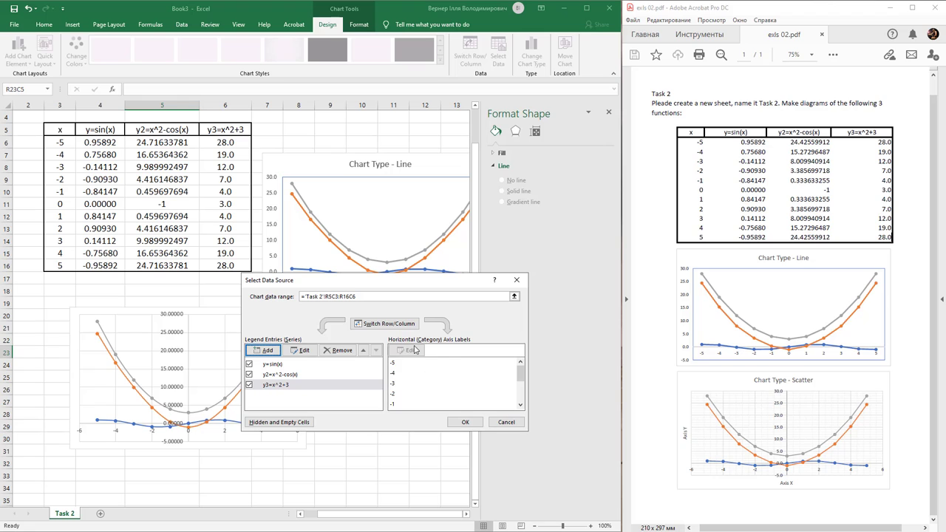
Apply the scatter chart's data series and add the title "Chart Type - Scatter" above the chart.
click(465, 421)
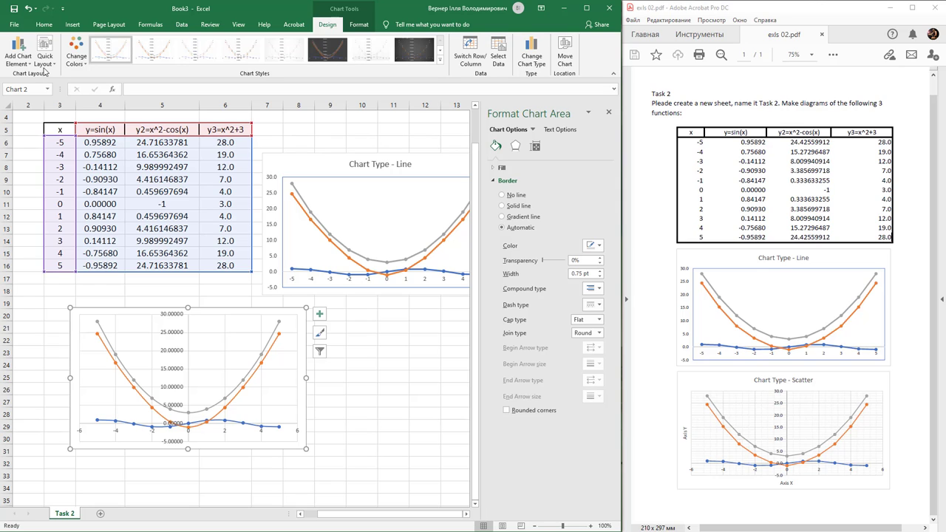
click(18, 53)
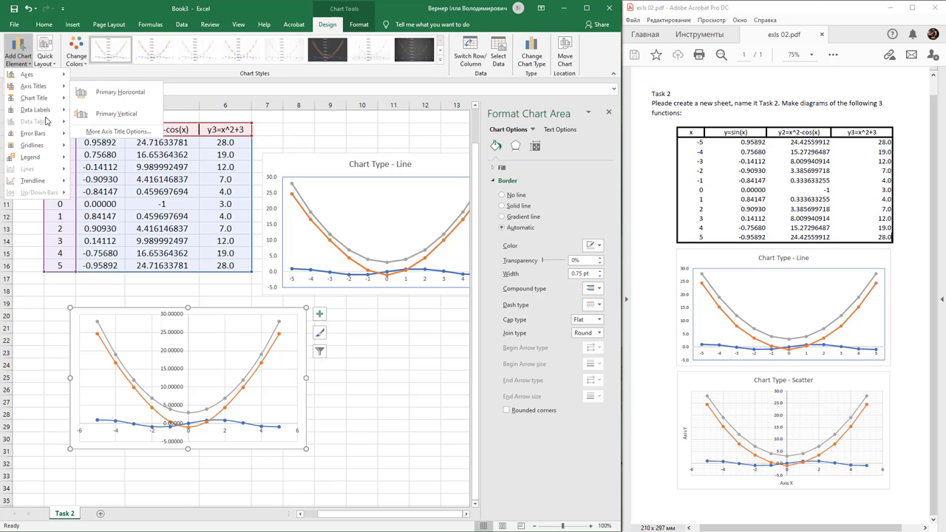
mouse_move(46, 102)
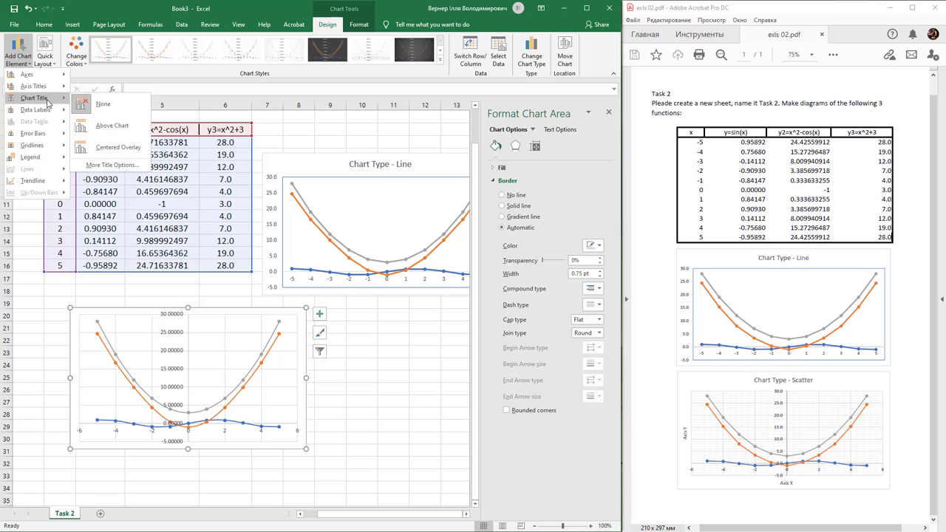
click(128, 126)
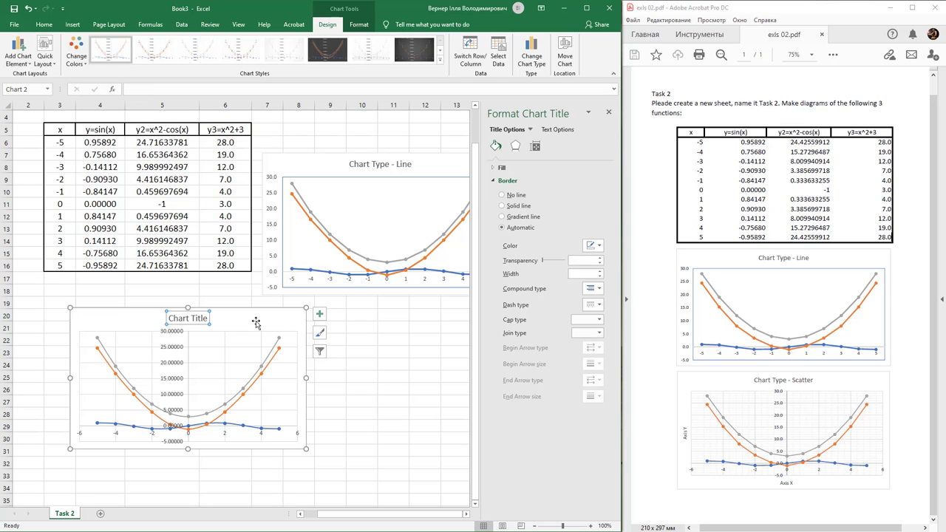
double_click(203, 319)
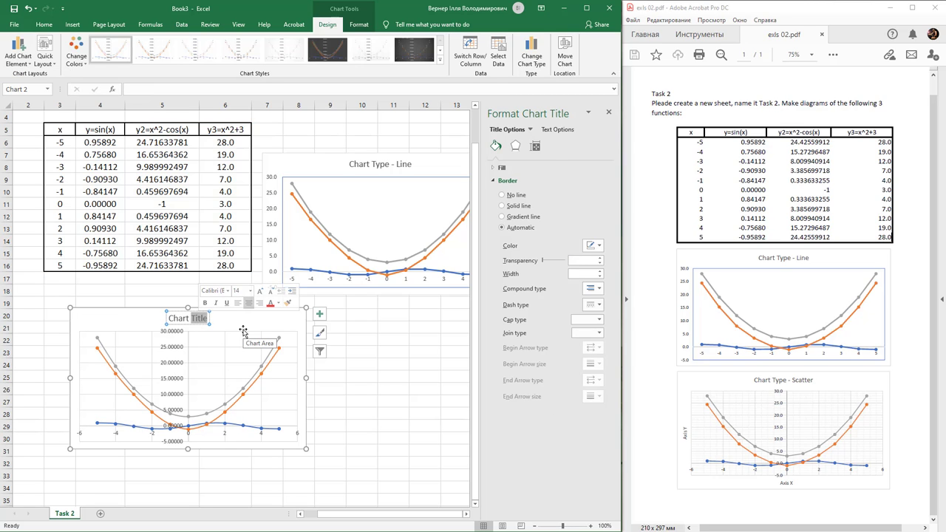
text(Type -)
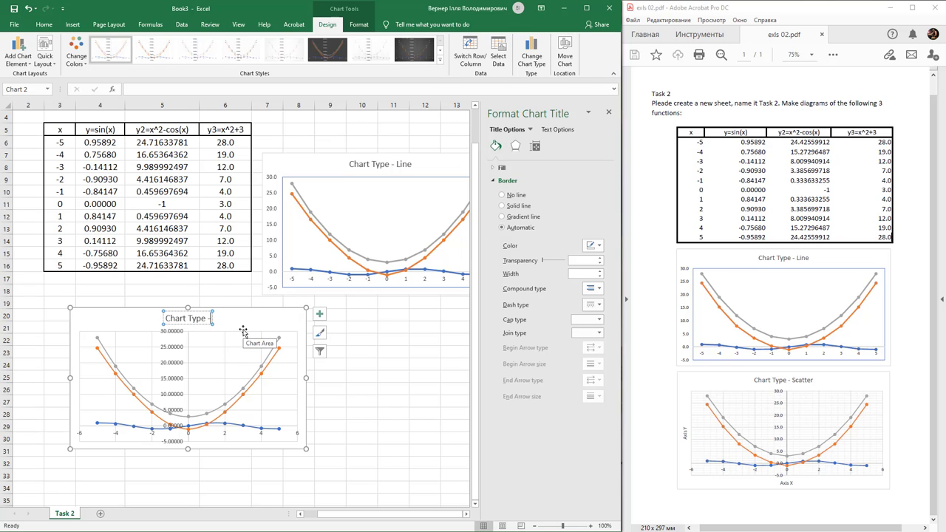
text( Scatter)
click(267, 321)
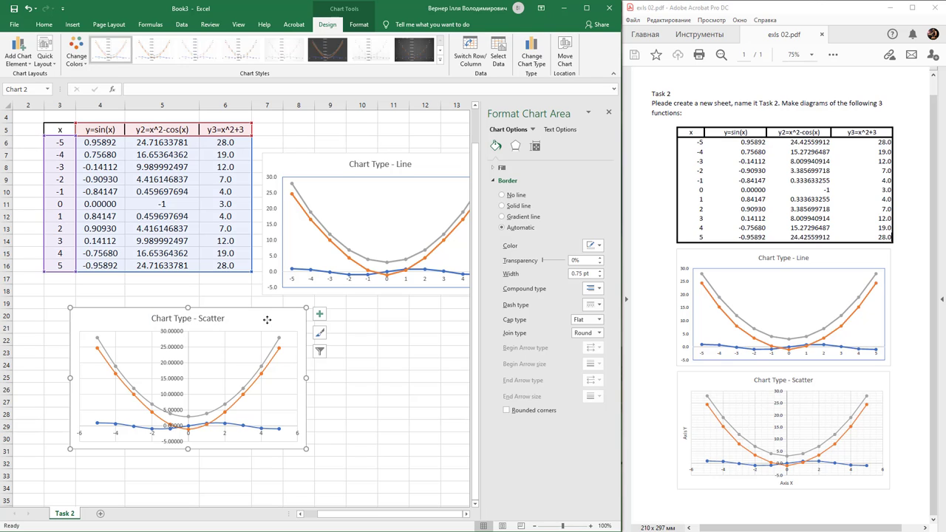
Add primary horizontal and primary vertical axis titles to the scatter chart.
click(26, 60)
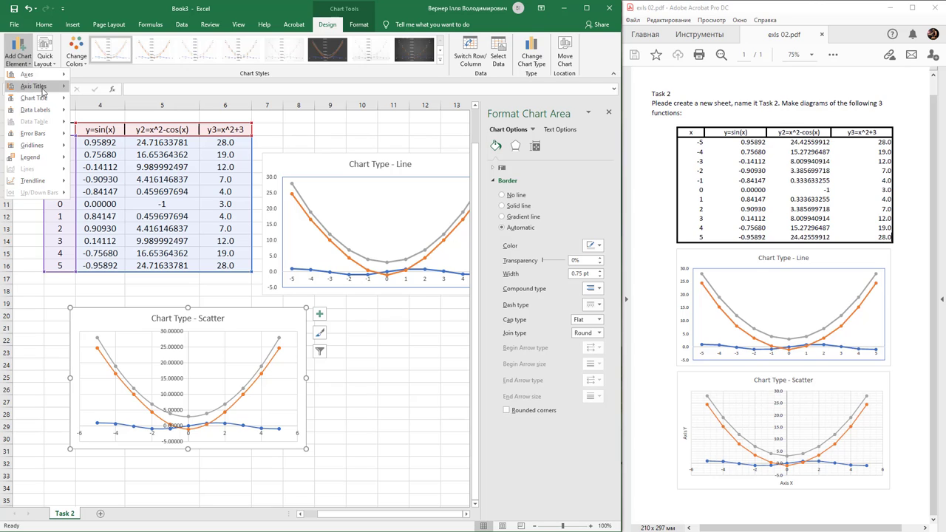
mouse_move(46, 110)
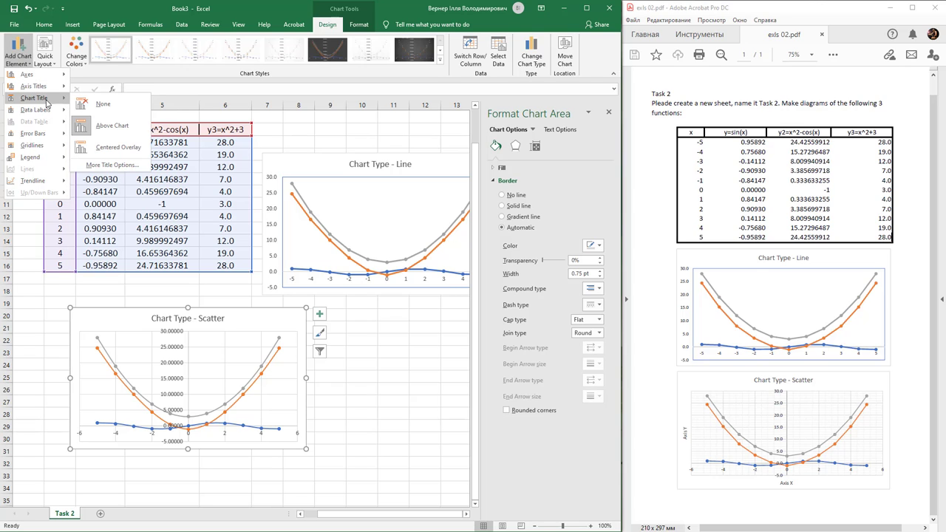
mouse_move(48, 92)
click(111, 92)
click(20, 51)
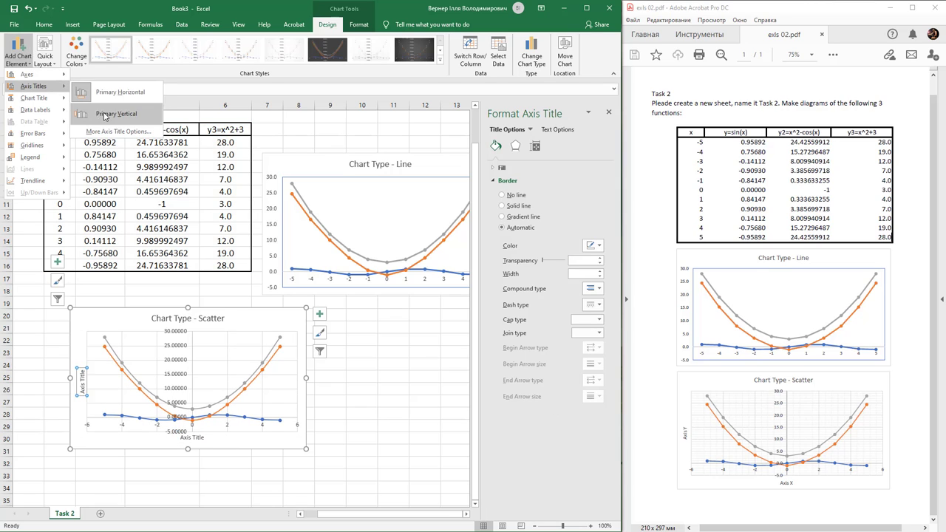
click(104, 113)
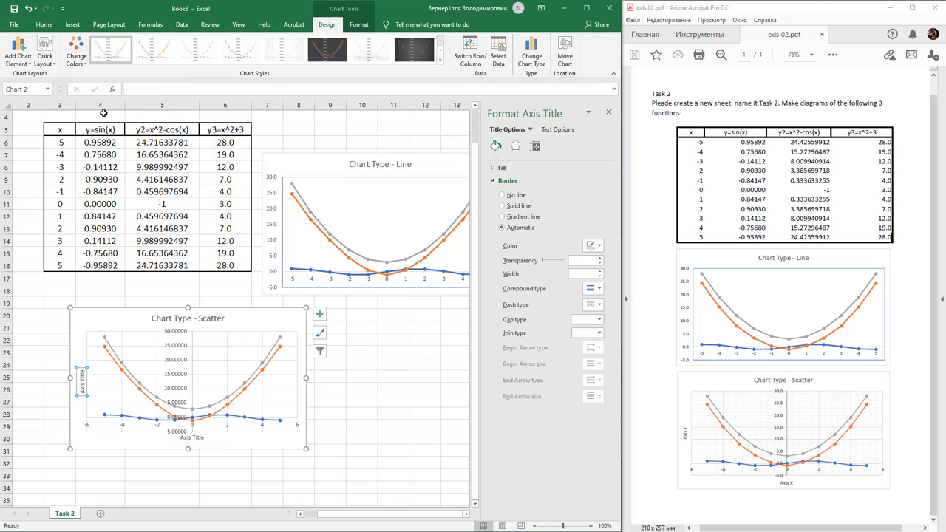
Rename the scatter chart's horizontal axis title to "Axis X" and its vertical axis title to "Axis Y".
click(198, 438)
double_click(198, 442)
text(X)
click(83, 378)
double_click(83, 378)
text(Y)
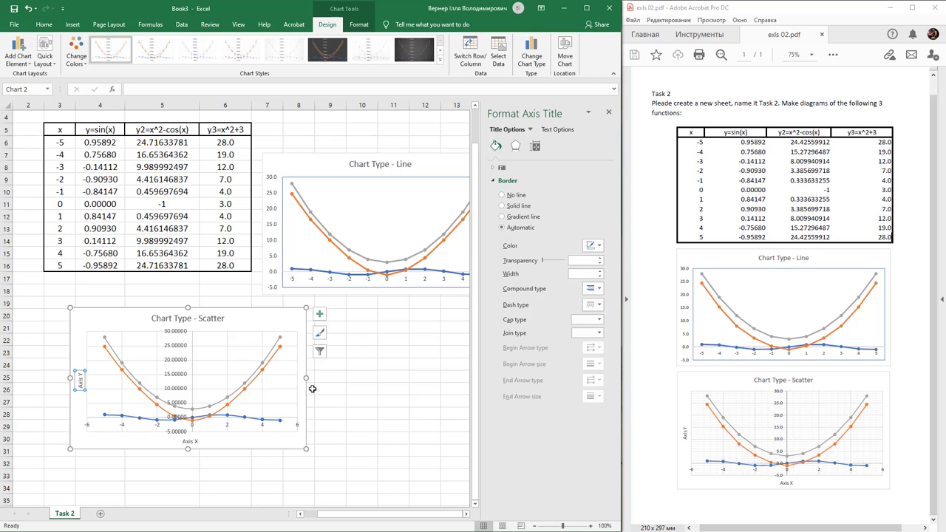
Add primary minor horizontal and primary minor vertical gridlines to the scatter chart.
click(247, 371)
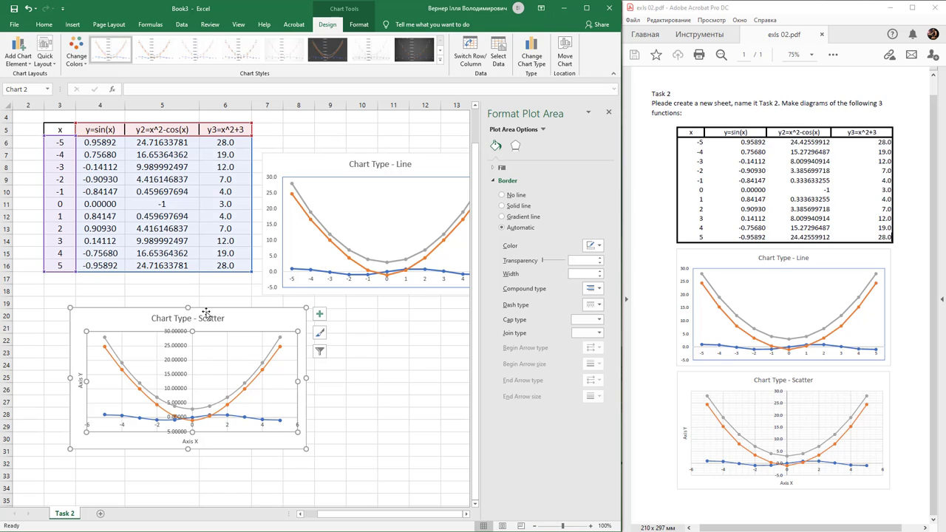
click(20, 59)
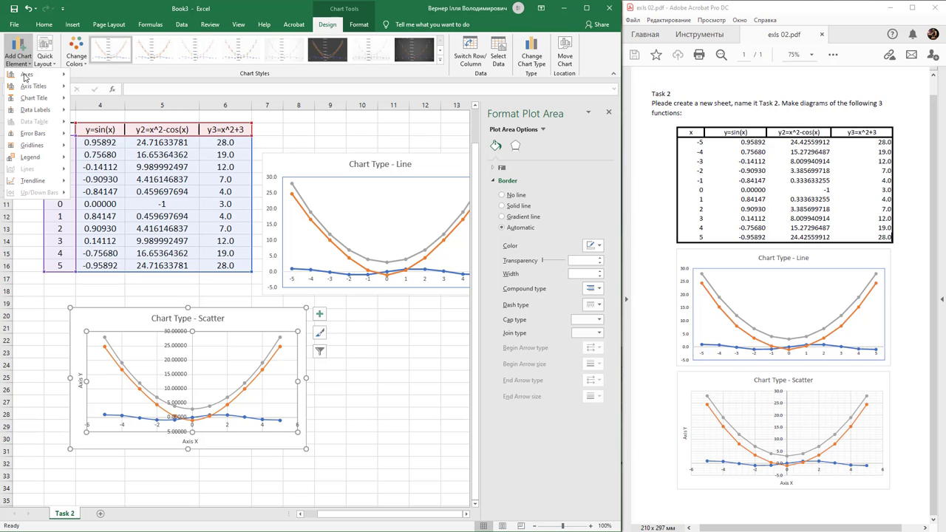
mouse_move(35, 150)
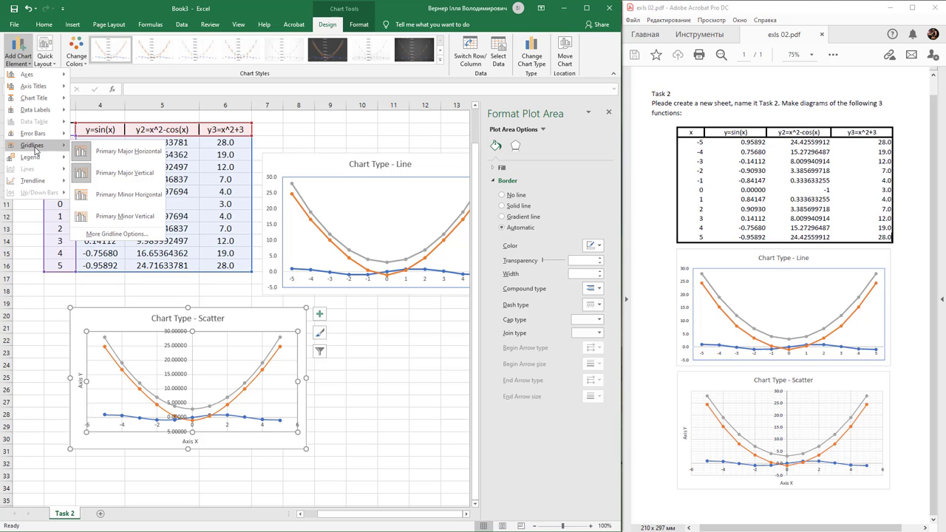
click(134, 197)
click(20, 59)
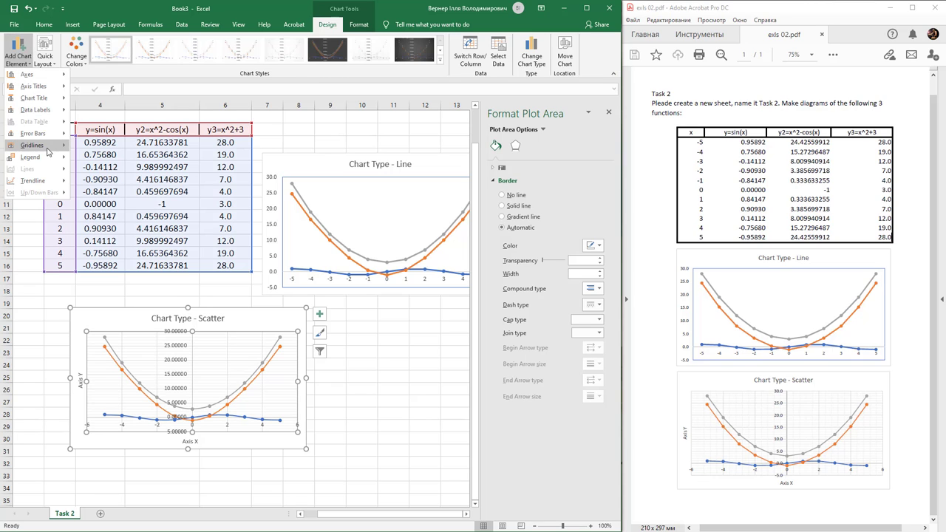
mouse_move(51, 154)
click(145, 215)
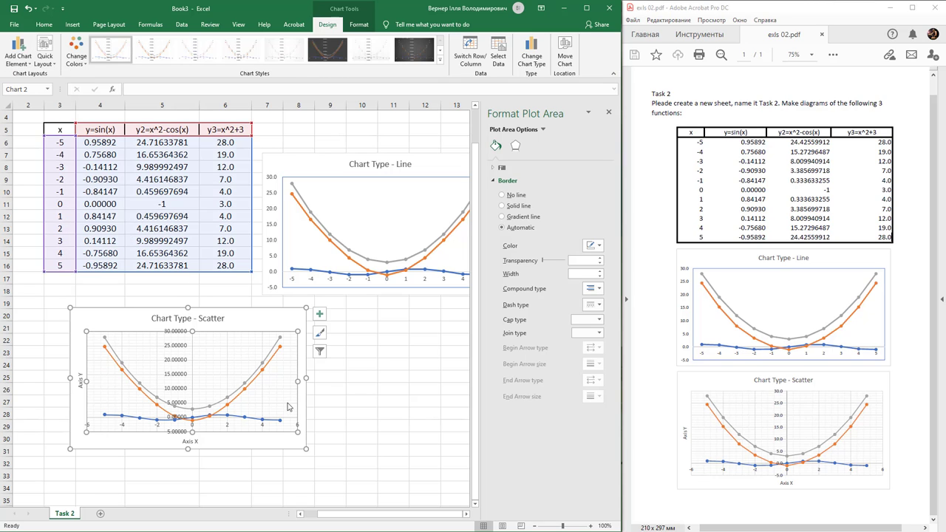
click(345, 399)
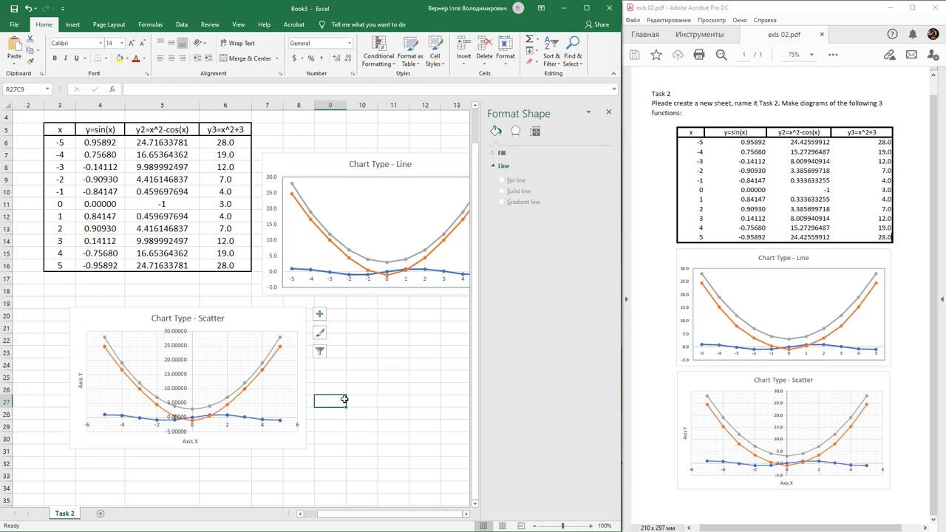
Set the number format of the scatter chart's vertical axis labels to 1 decimal place.
click(174, 344)
click(180, 334)
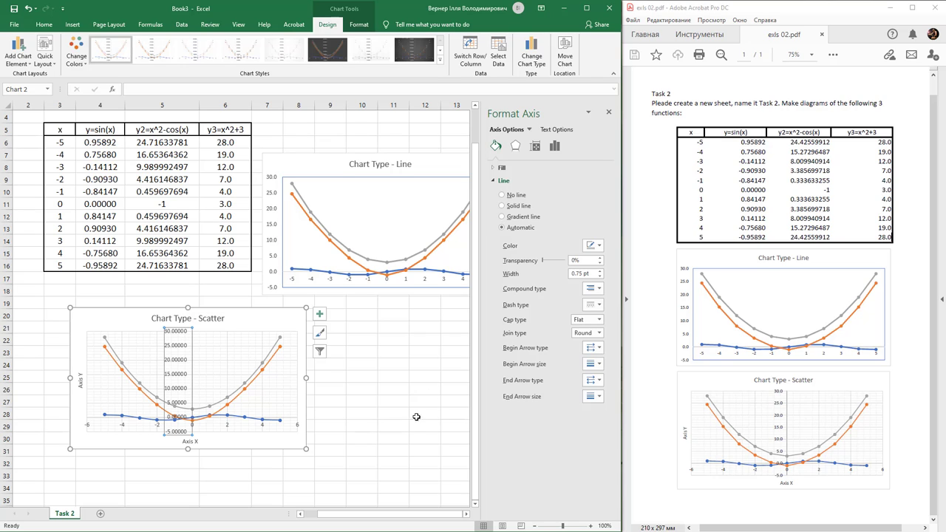
click(183, 323)
click(183, 333)
click(515, 146)
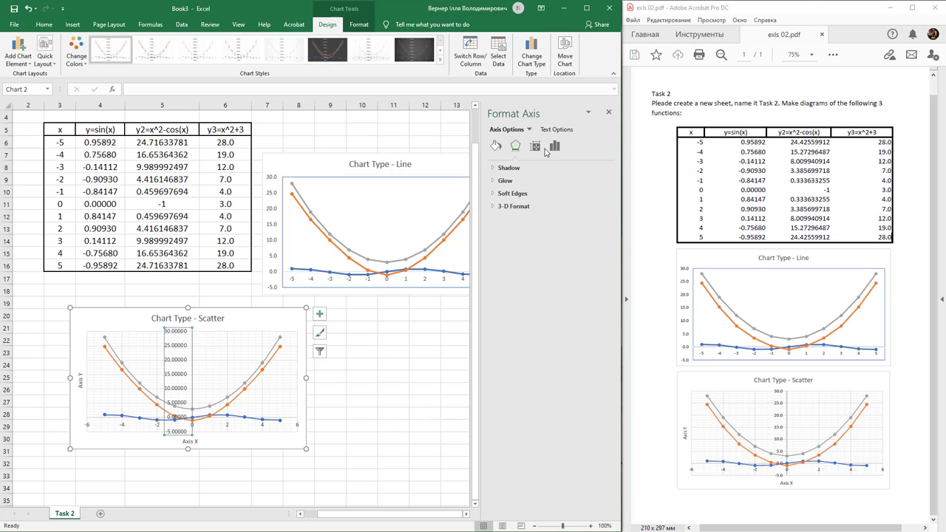
click(535, 147)
click(555, 147)
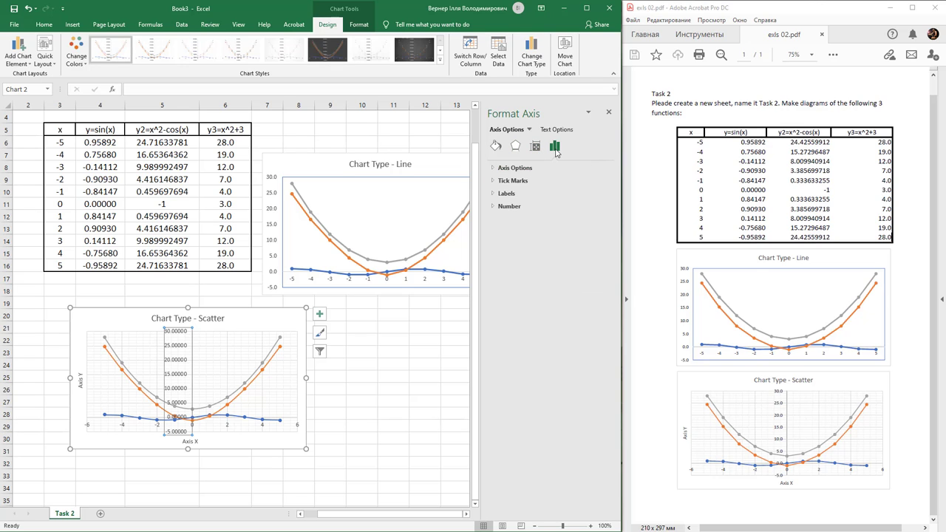
click(510, 206)
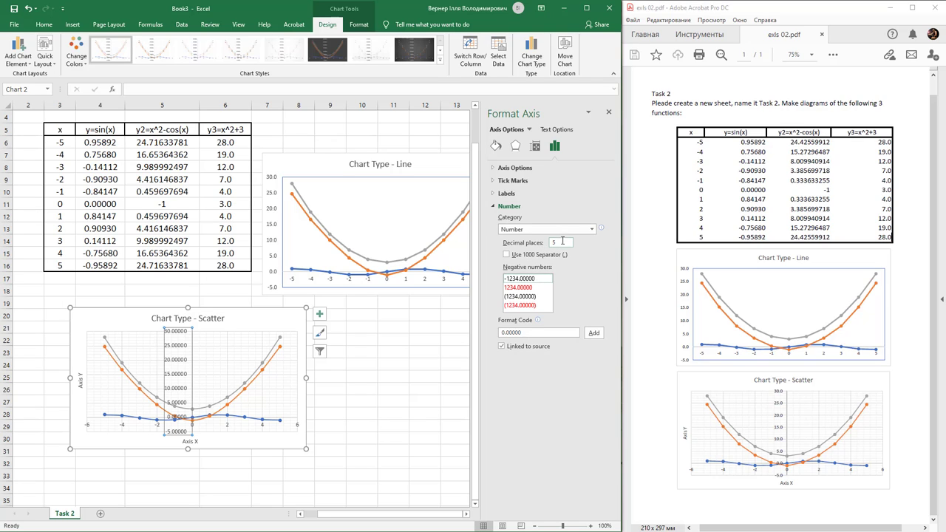
double_click(562, 241)
text(1)
key(Return)
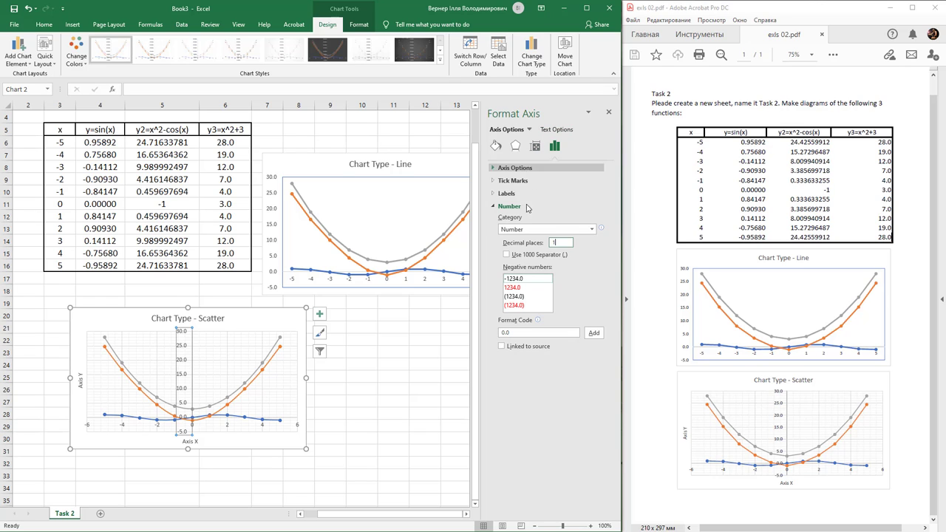
click(340, 407)
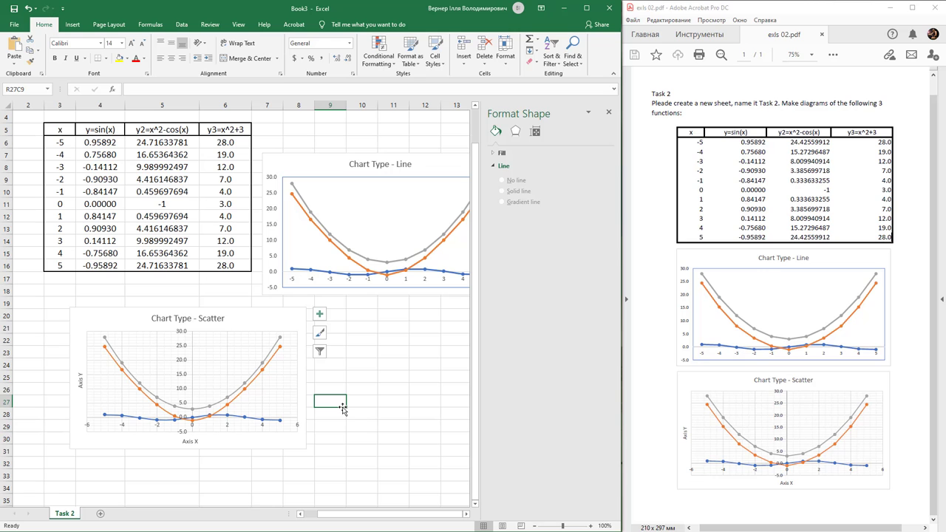
Stack the charts below the value table, with the line chart directly under the table and the scatter chart beneath it.
drag(240, 336, 229, 433)
click(408, 158)
drag(407, 158, 185, 278)
scroll(228, 353, down, 2)
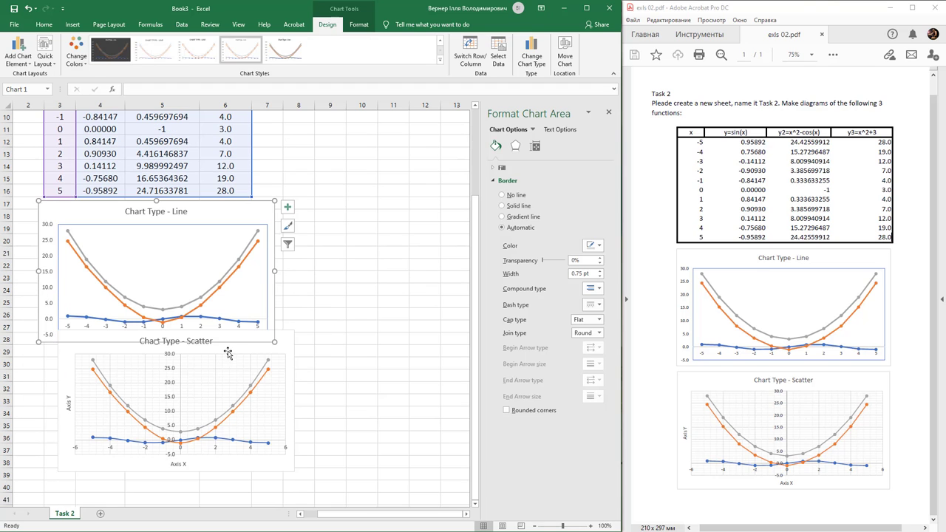
drag(228, 353, 208, 376)
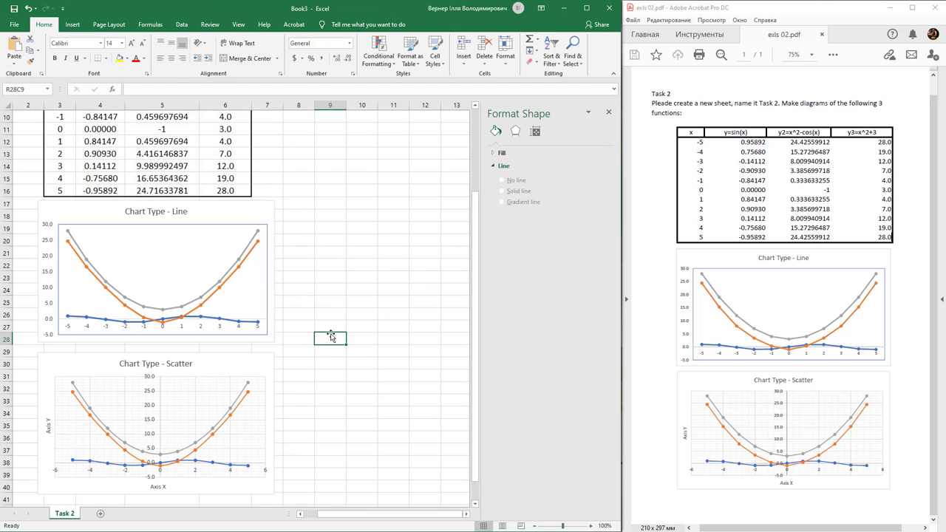